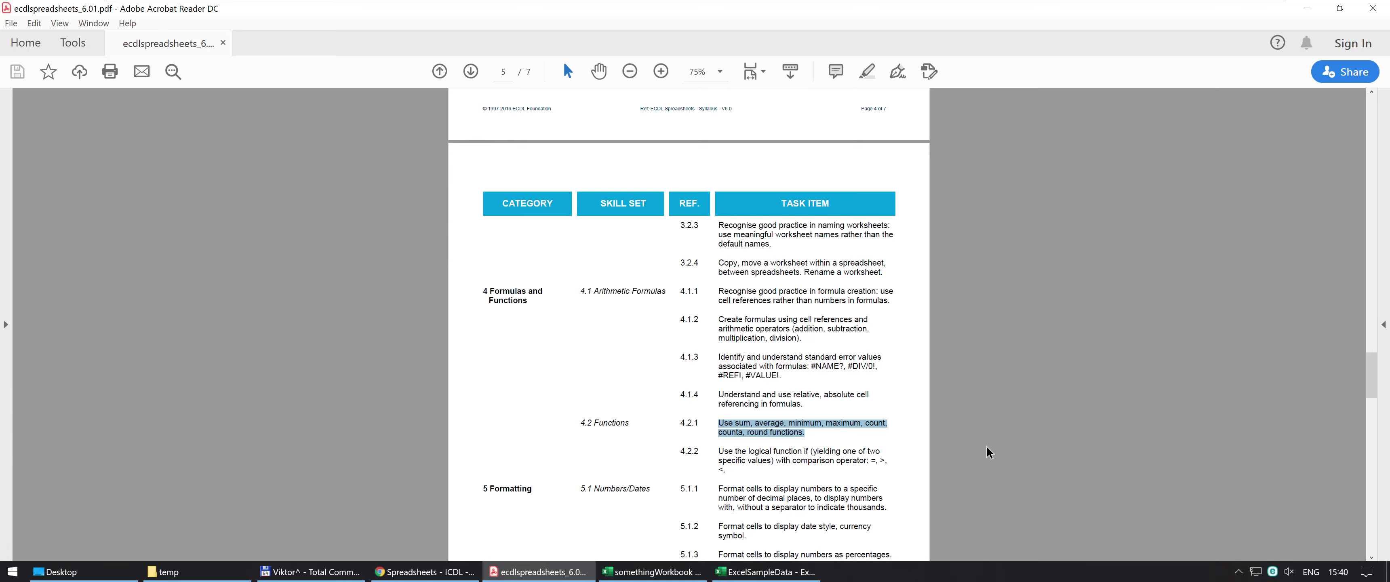
Switch to somethingWorkbook in Excel and enter the labels "total" in D18 and "avg" in D19
key(alt+Tab)
click(279, 234)
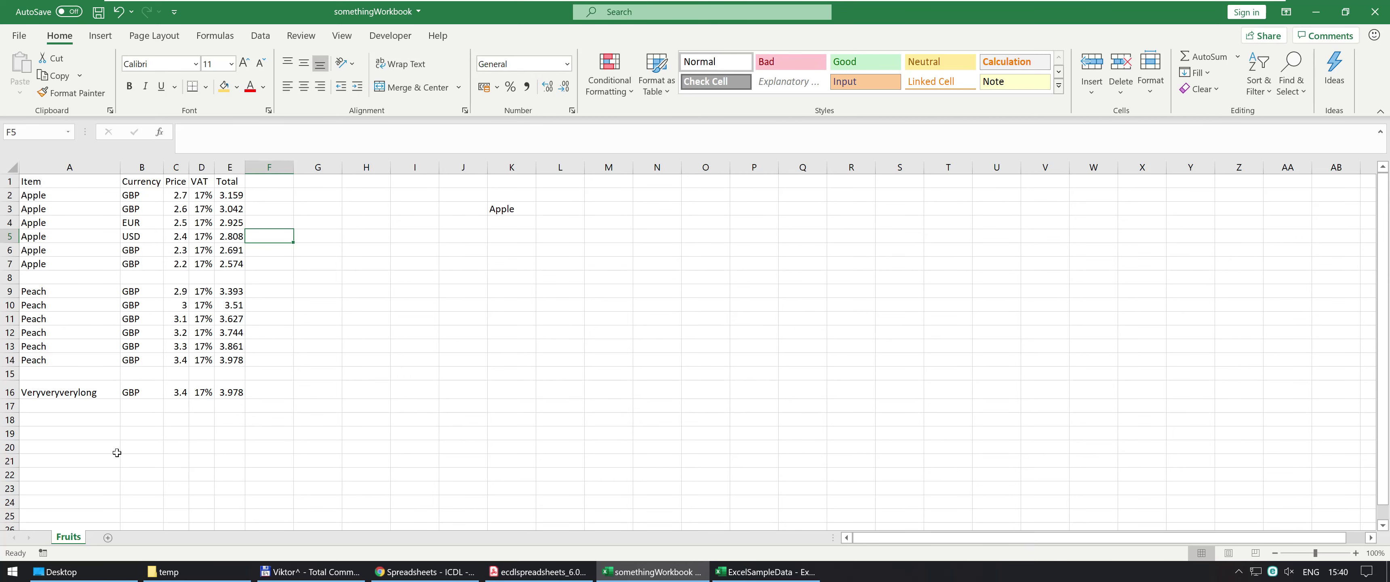
click(195, 420)
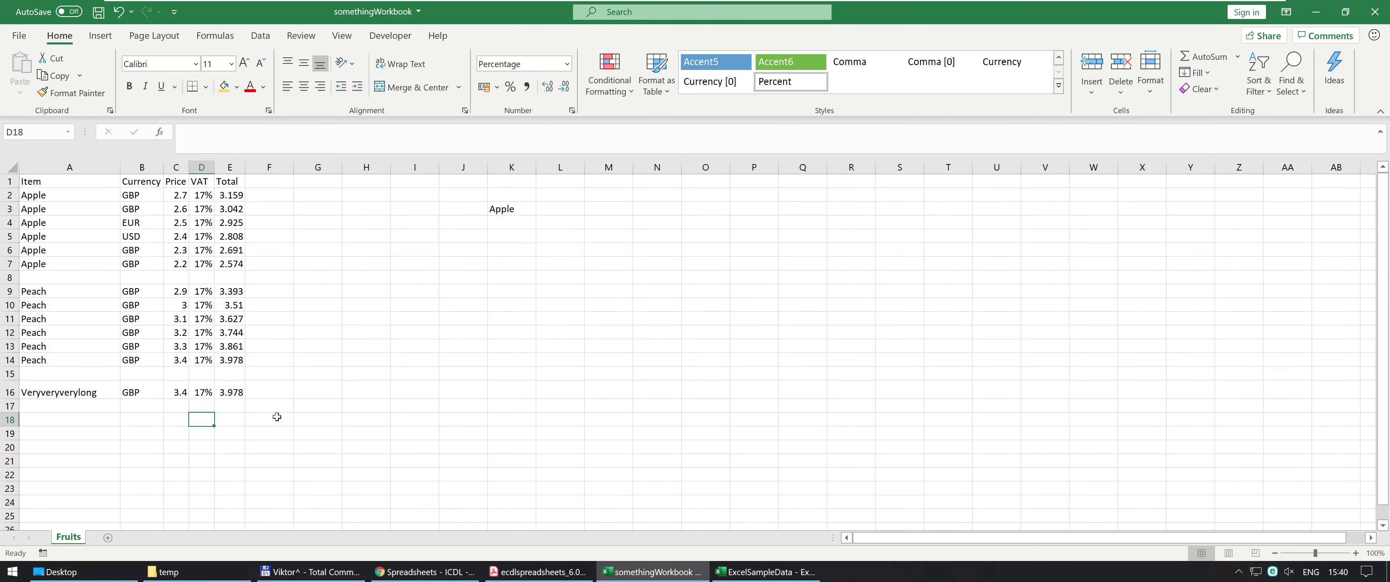
text(total)
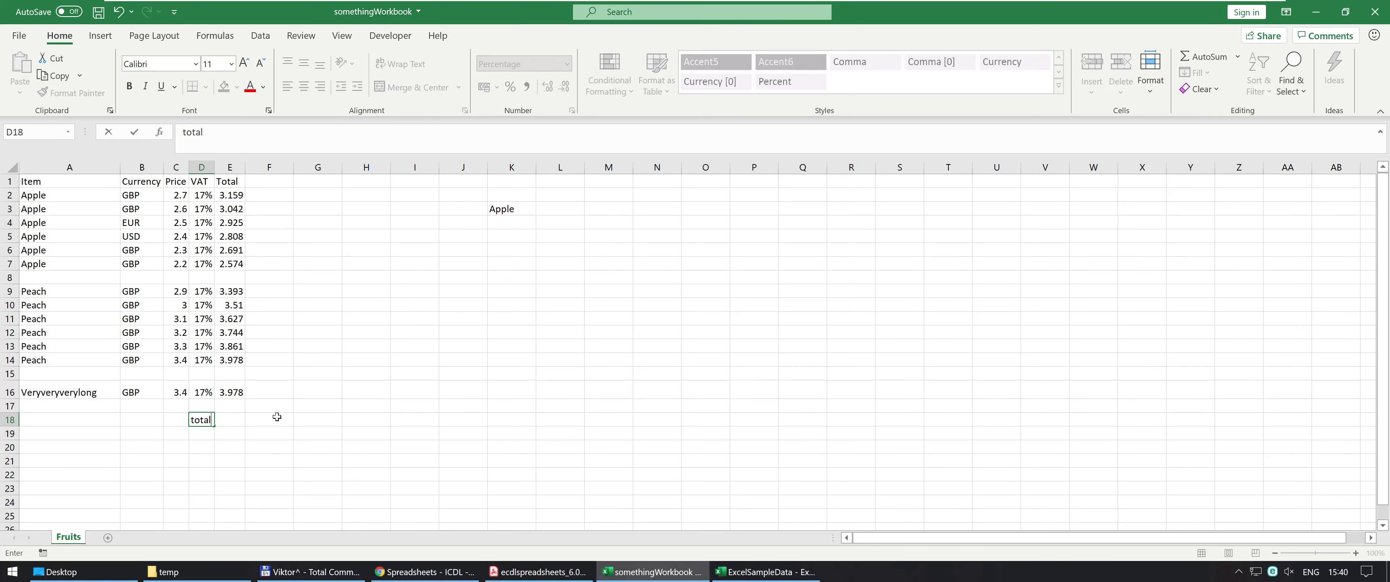
key(Return)
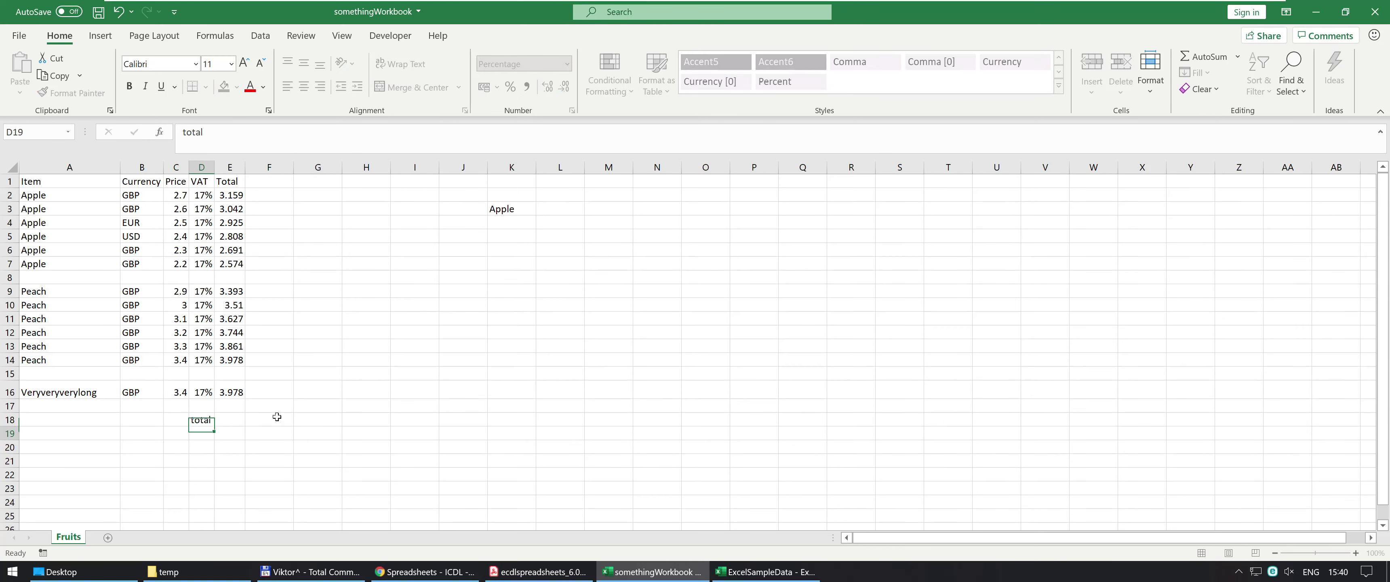
text(avg)
key(Return)
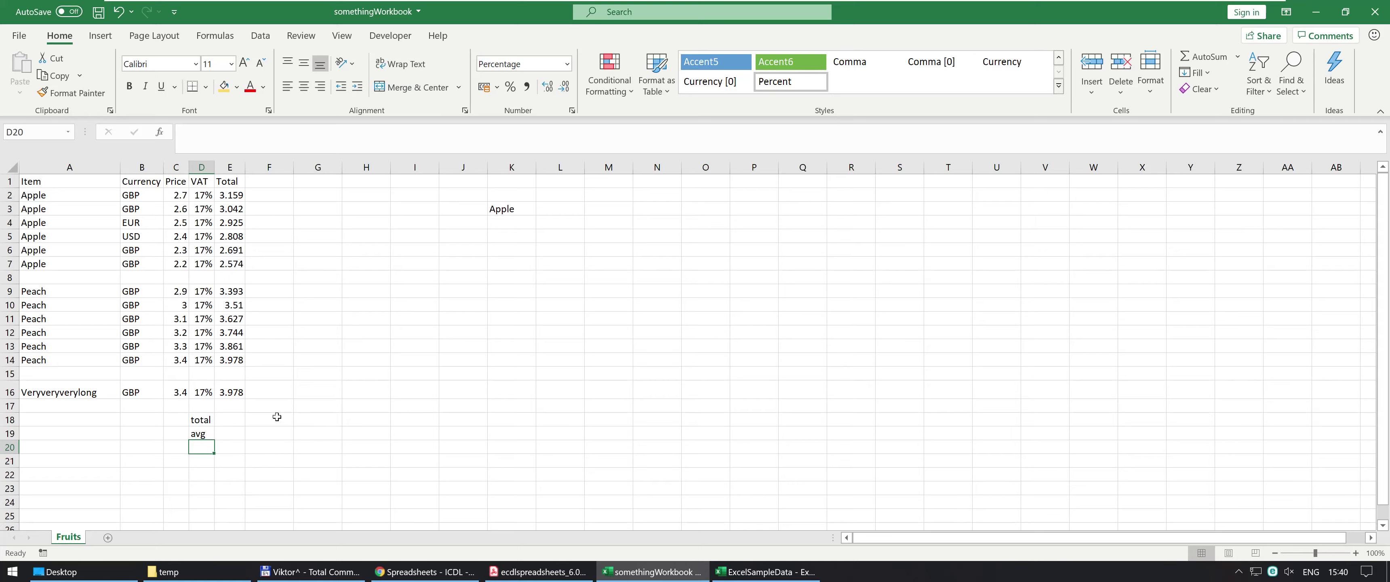
Check the function list in the syllabus PDF and enter the labels min, max, count and counta in D20 through D23
key(alt+Tab)
key(alt+Tab)
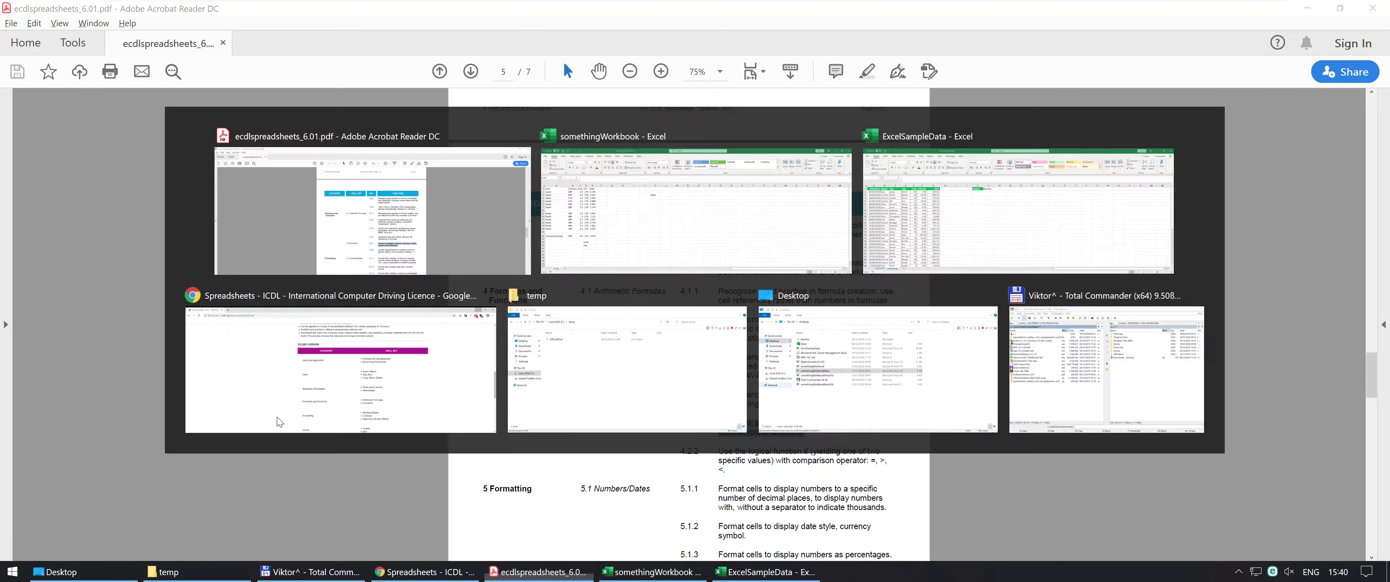
text(min)
key(Return)
text(ma)
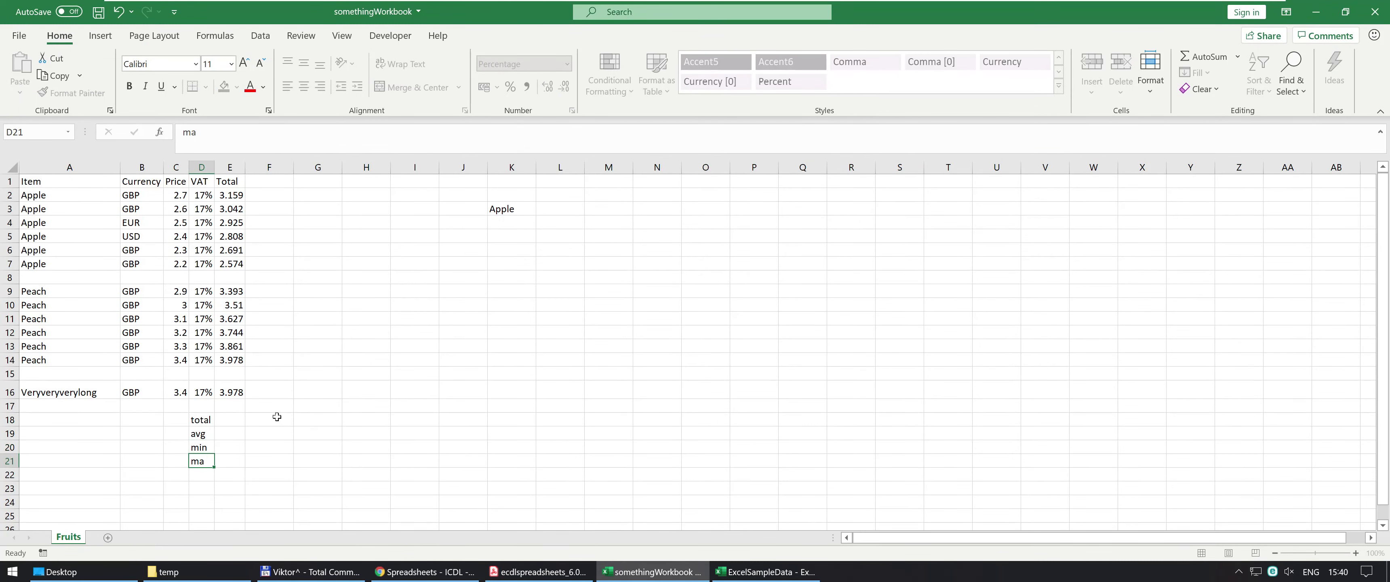
text(x)
key(Return)
text(count)
key(Return)
text(counta)
key(Return)
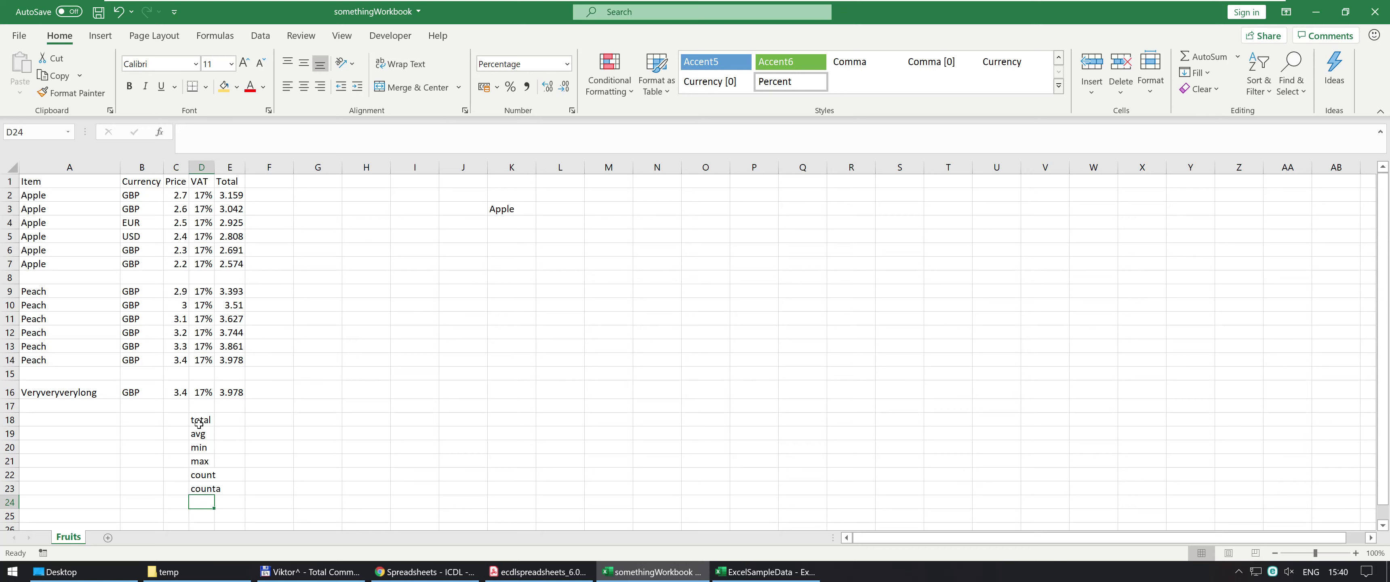
Start a SUM formula in E18, beside the total label
click(233, 422)
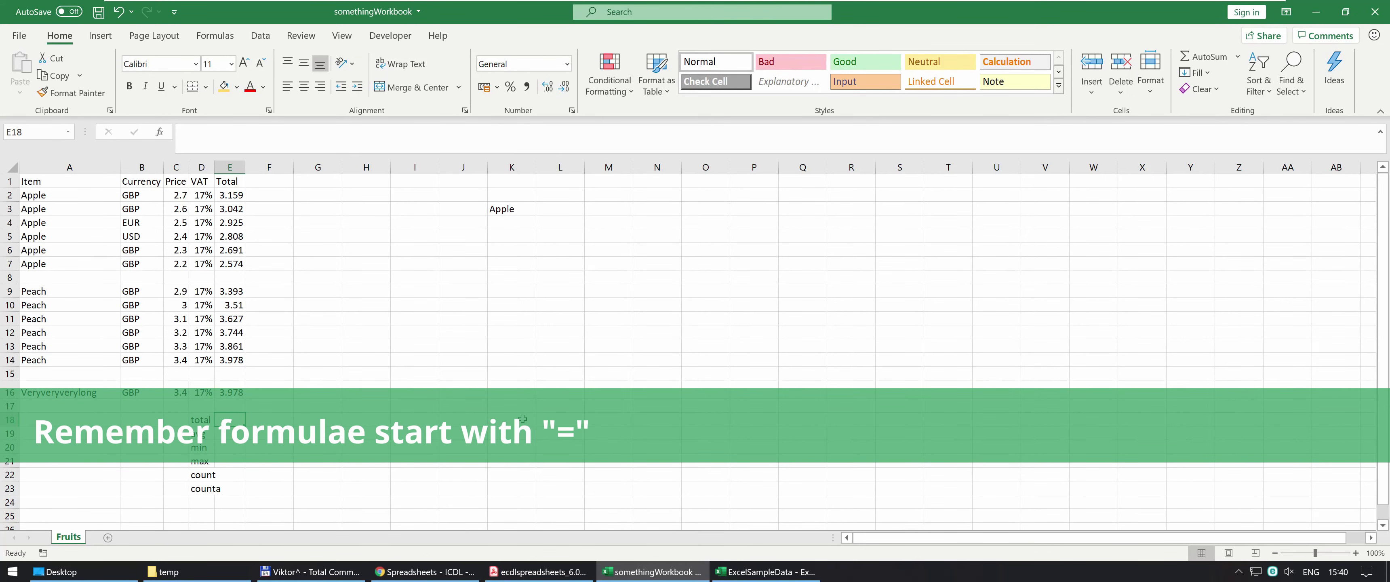
text(=)
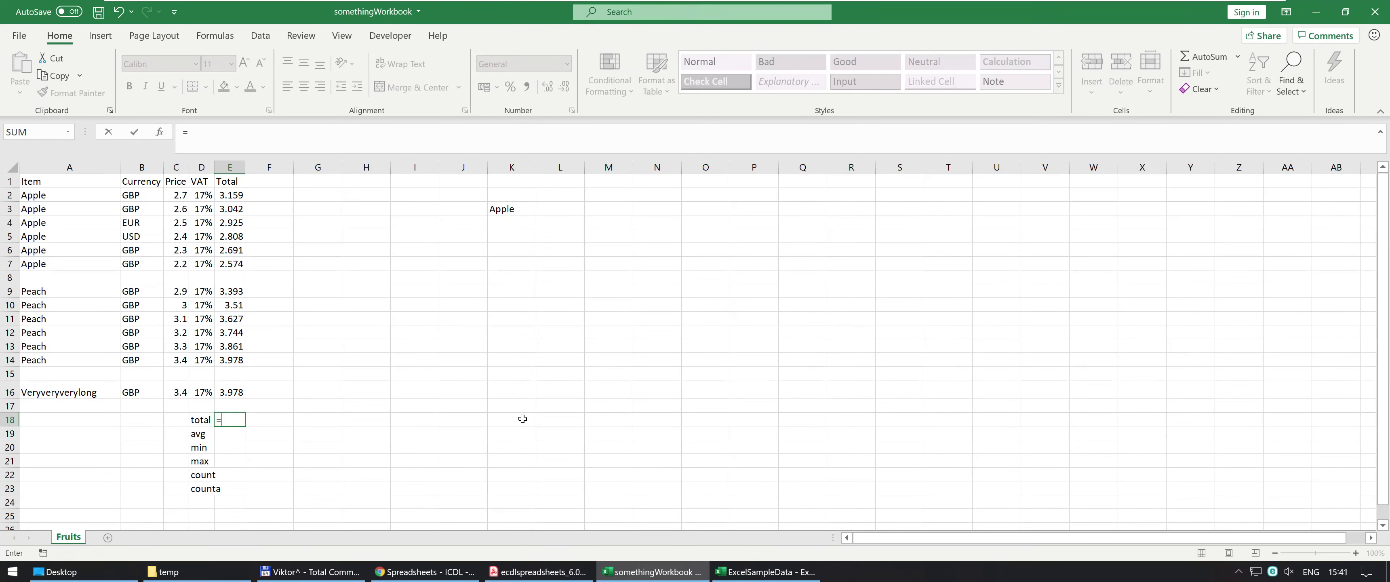
text(sum)
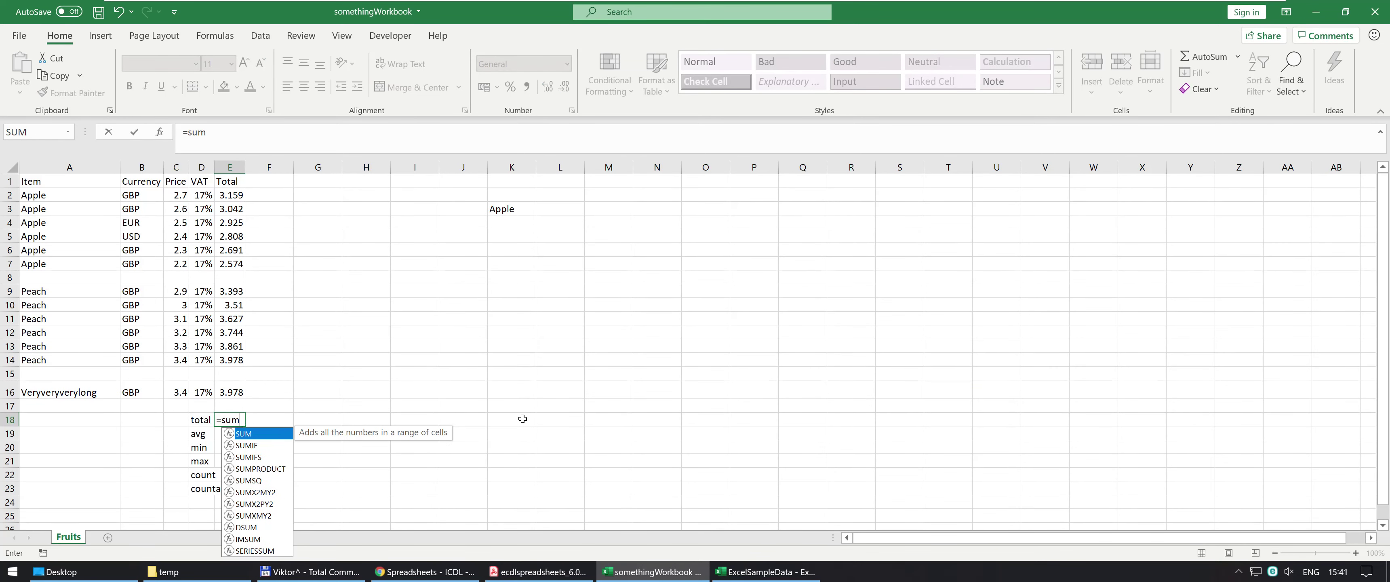
key(Tab)
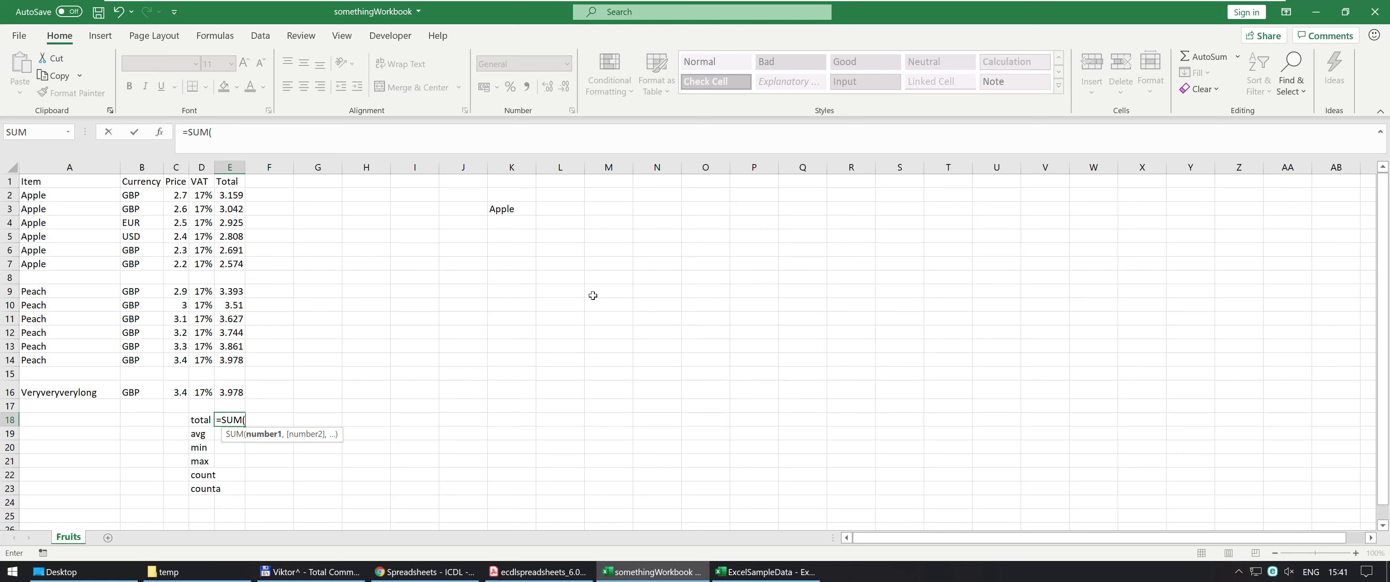
ctrl+click(230, 194)
ctrl+click(230, 208)
ctrl+click(230, 222)
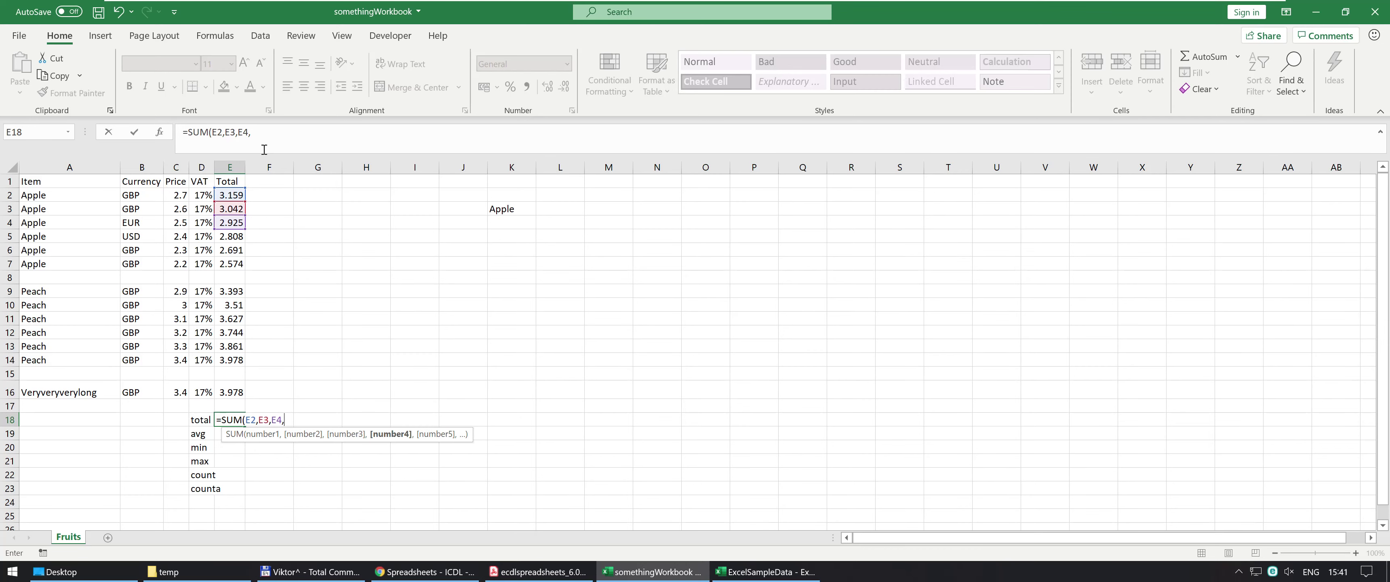
drag(253, 132, 211, 140)
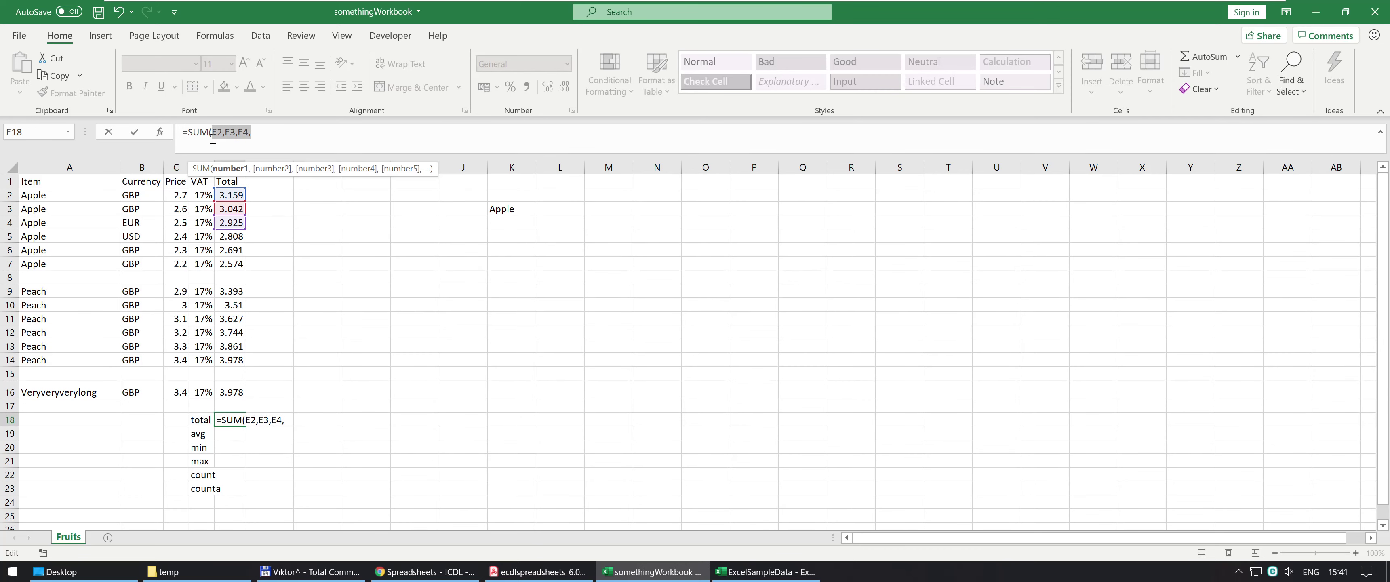
key(BackSpace)
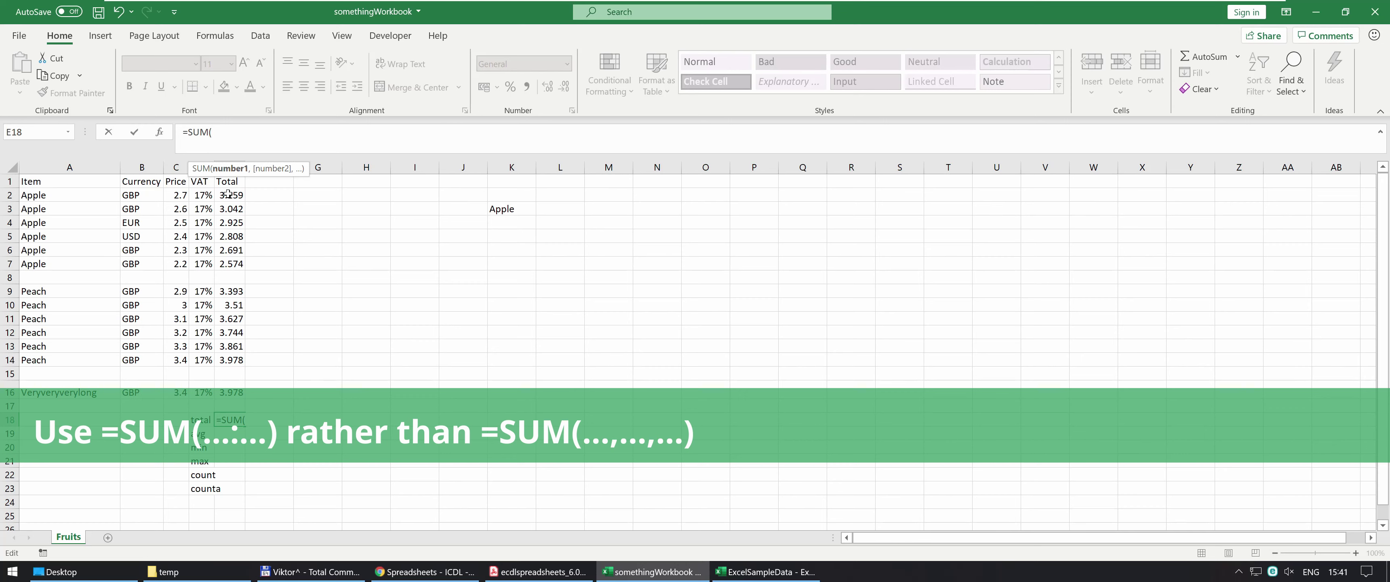
Complete the SUM formula in E18 with the range E2:E16 and check the resulting formula
drag(228, 194, 232, 263)
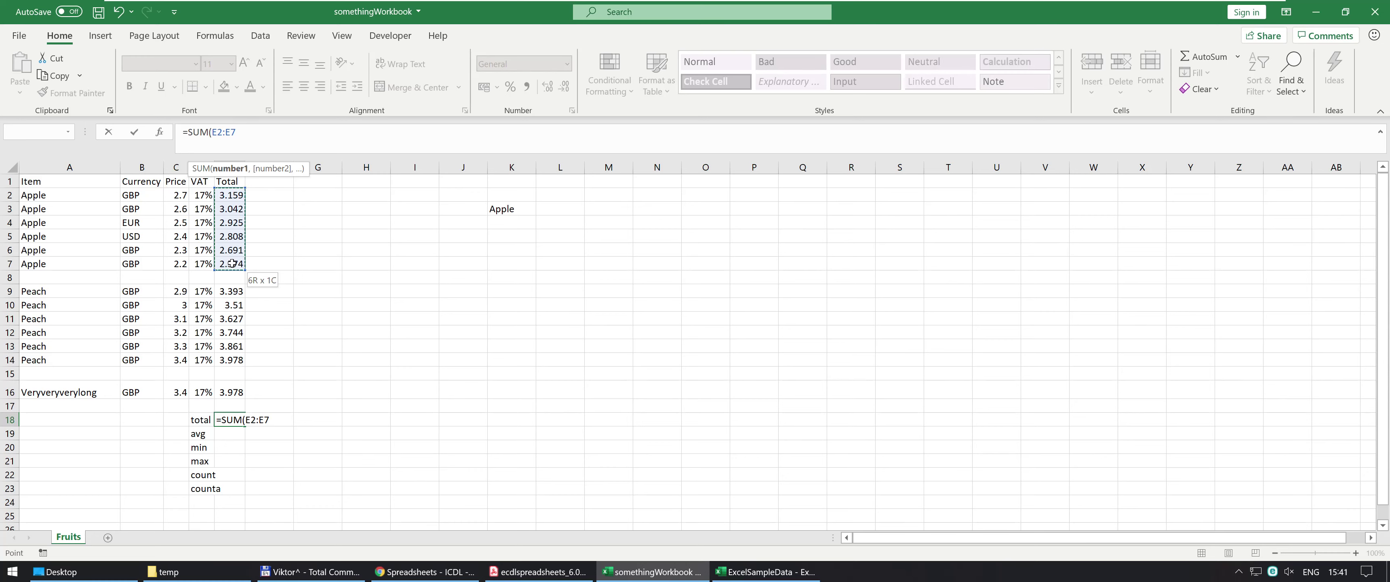
drag(232, 264, 222, 394)
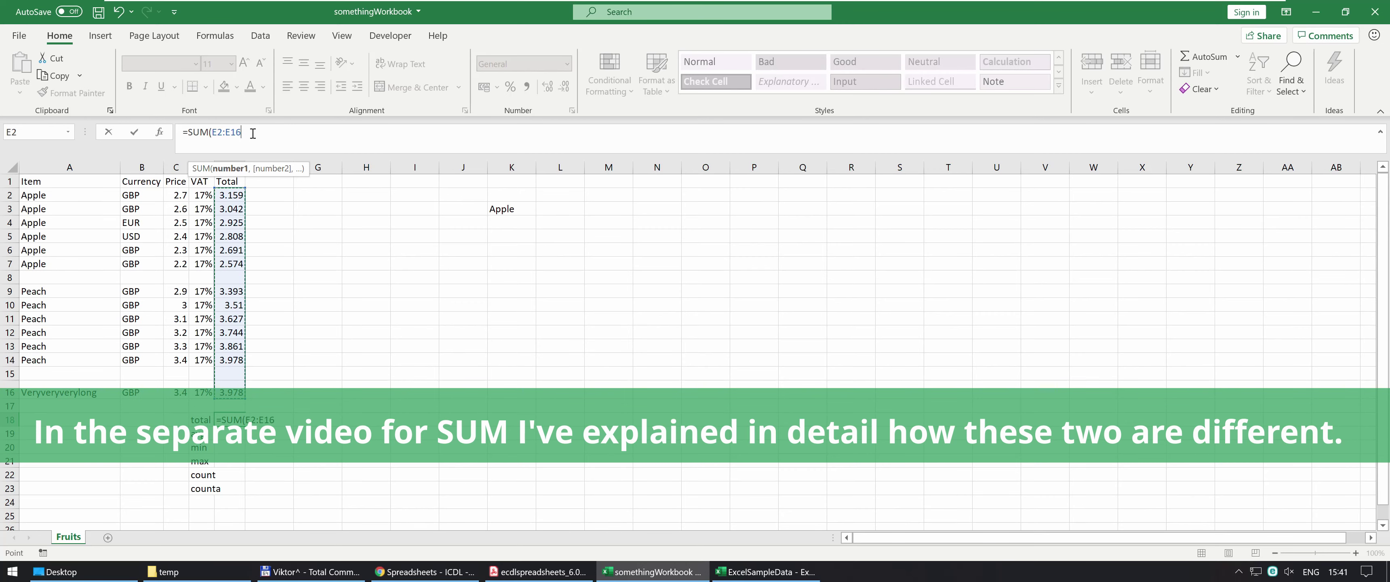
key(Return)
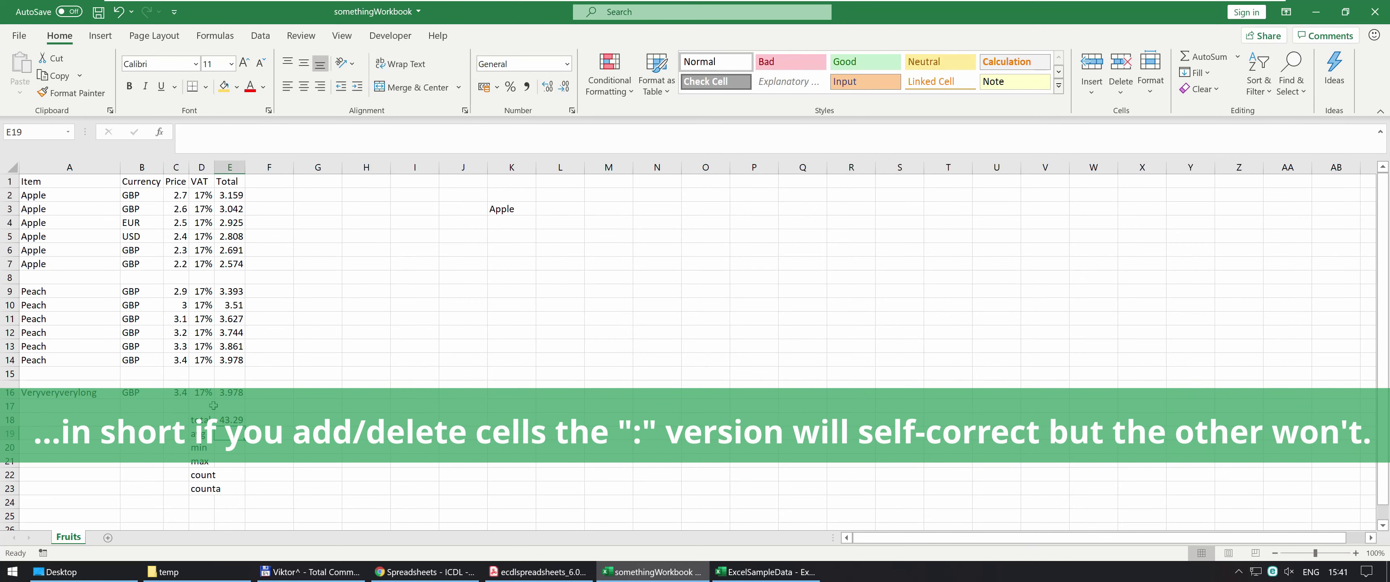
click(229, 423)
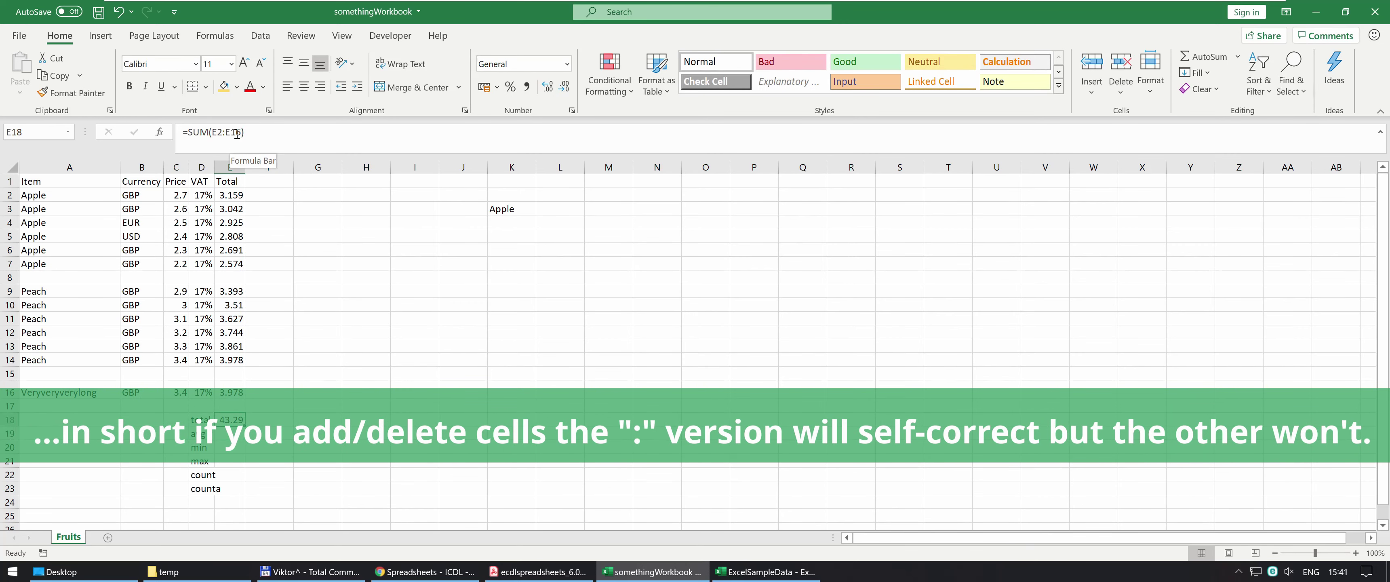
Calculate the average of E2:E16 in E19 with the AVERAGE function
click(229, 436)
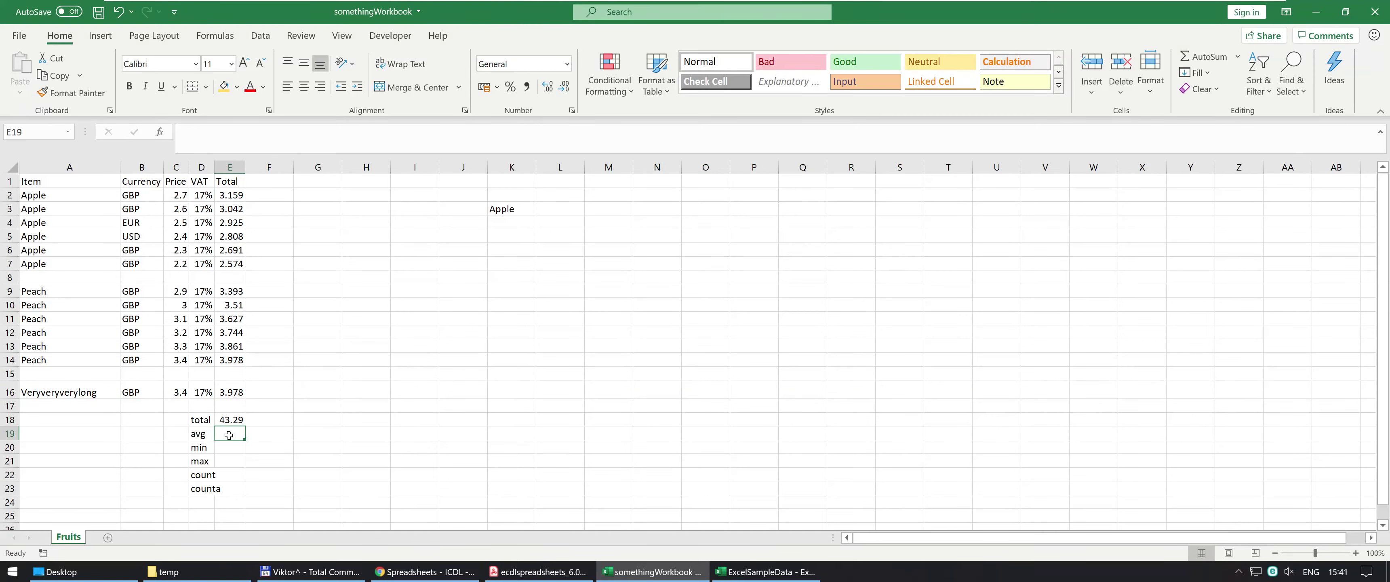
text(=ave)
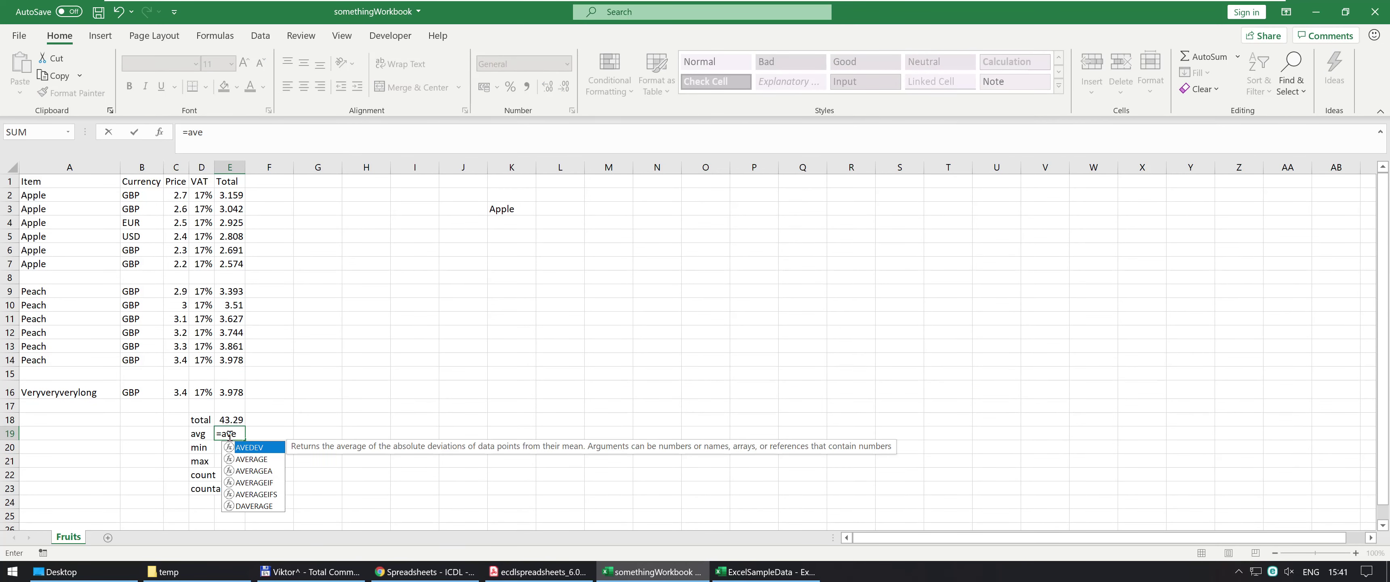
key(Down)
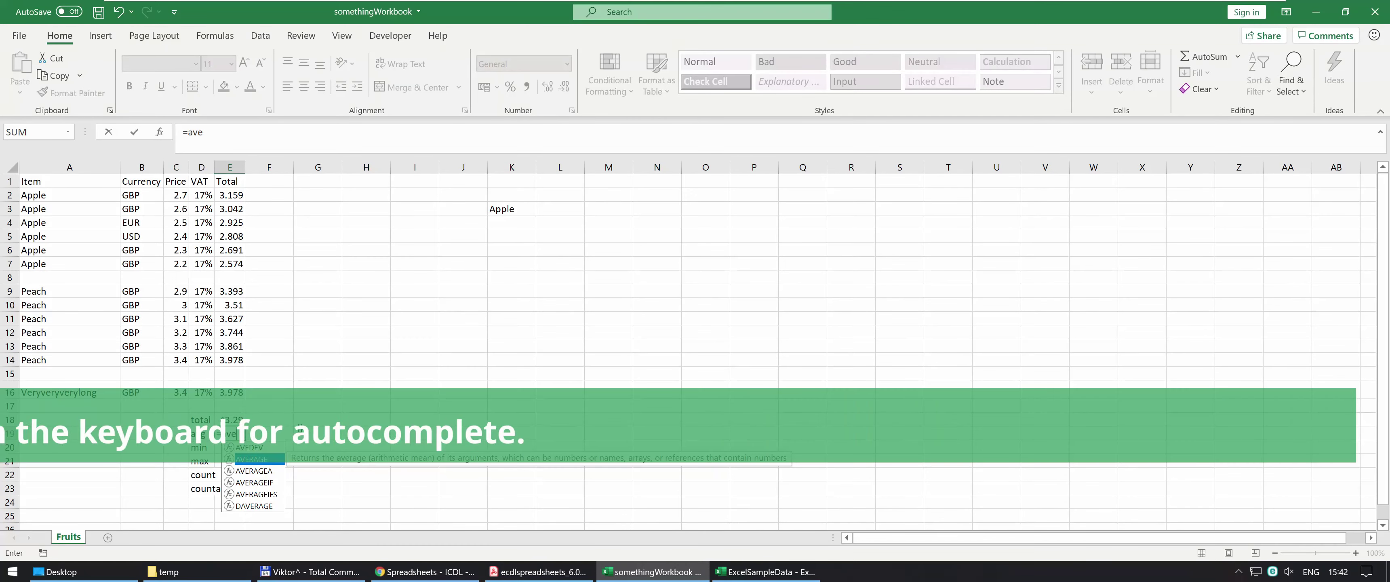
key(Tab)
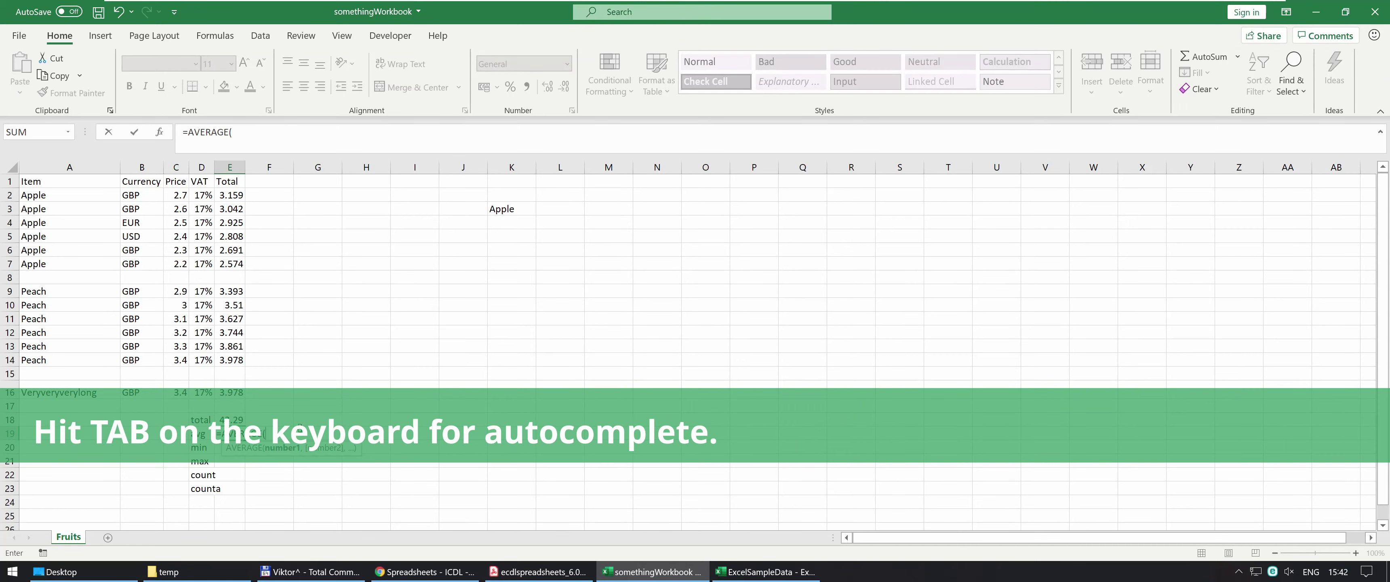
drag(230, 393, 233, 191)
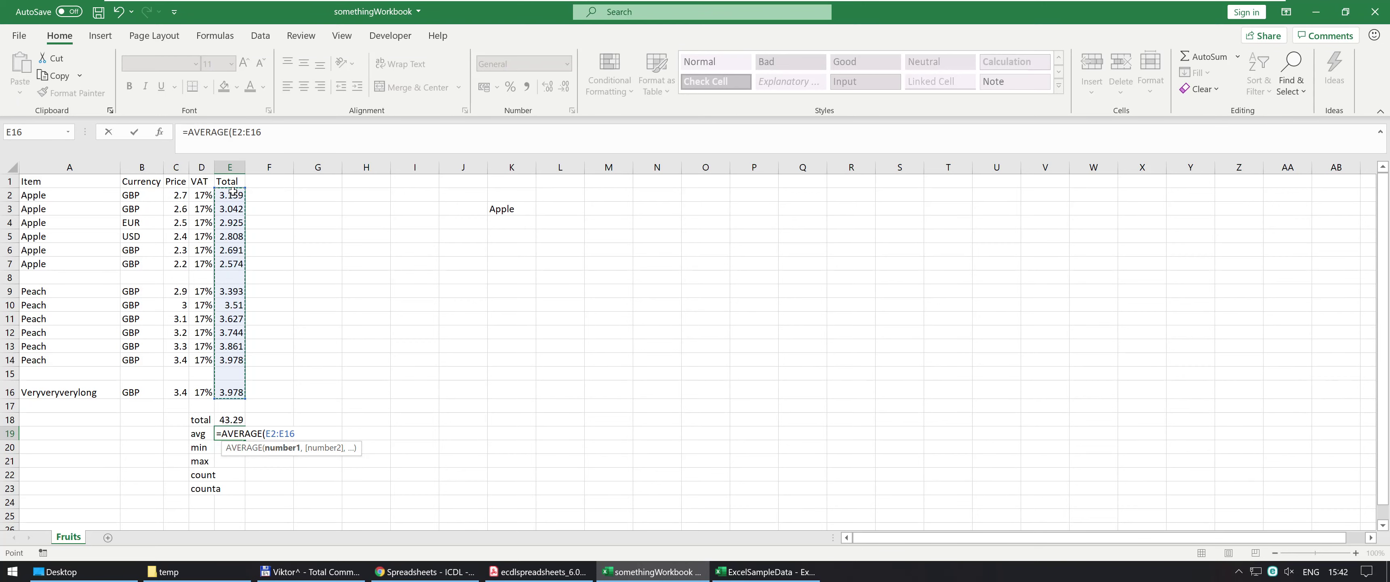
key(Return)
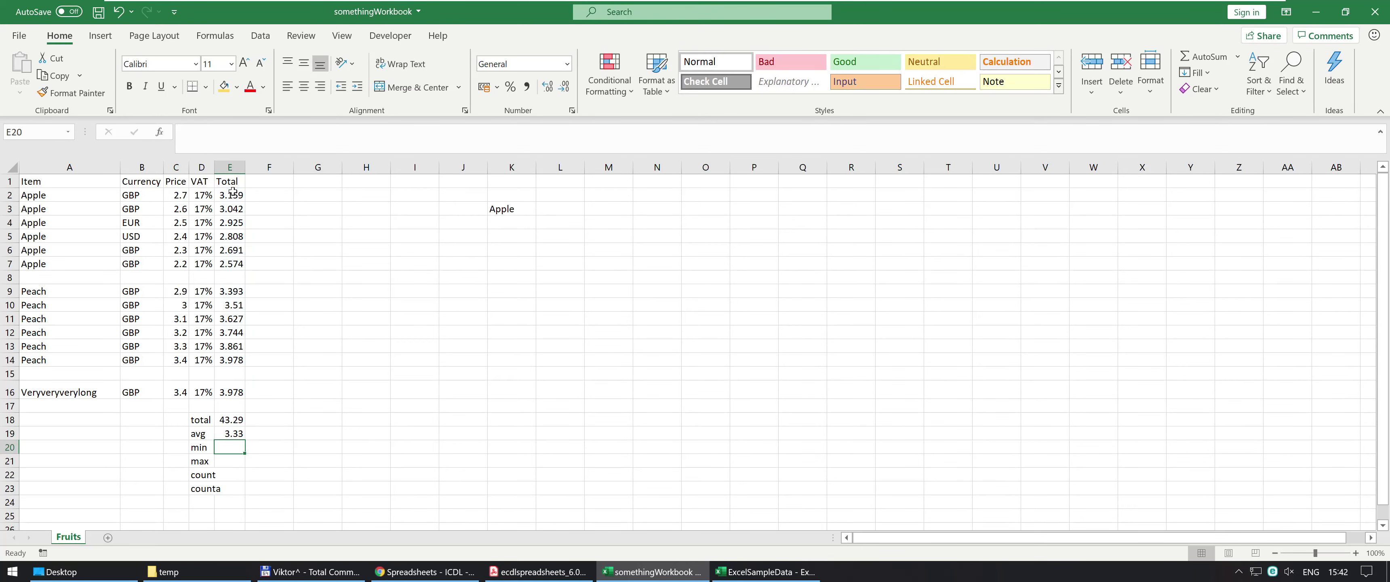
Find the smallest value of E2:E16 in E20 with the MIN function
text(=MIN()
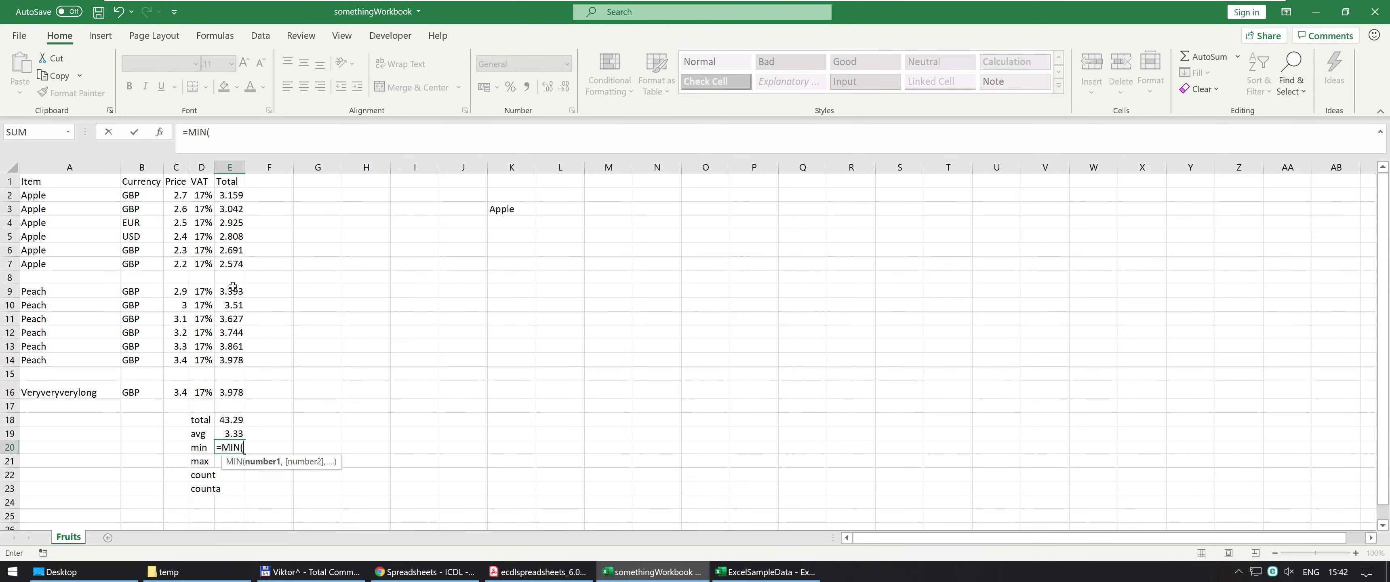
drag(223, 390, 221, 193)
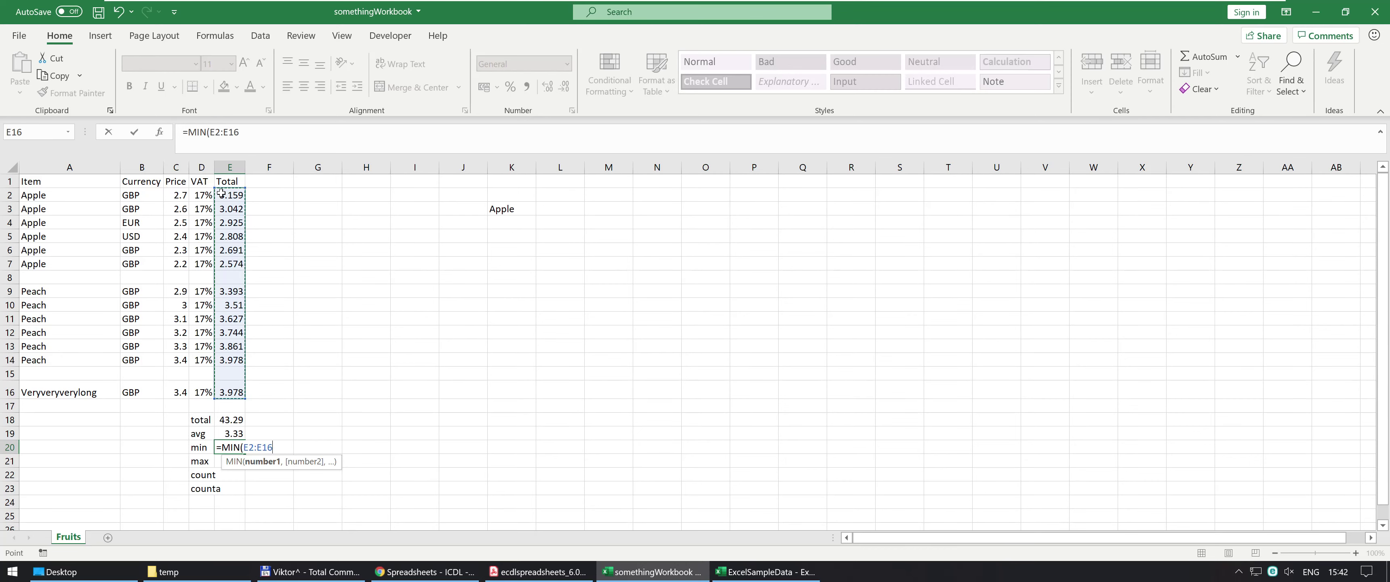
key(Return)
Find the largest value of E2:E16 in E21 with the MAX function
text(=ma)
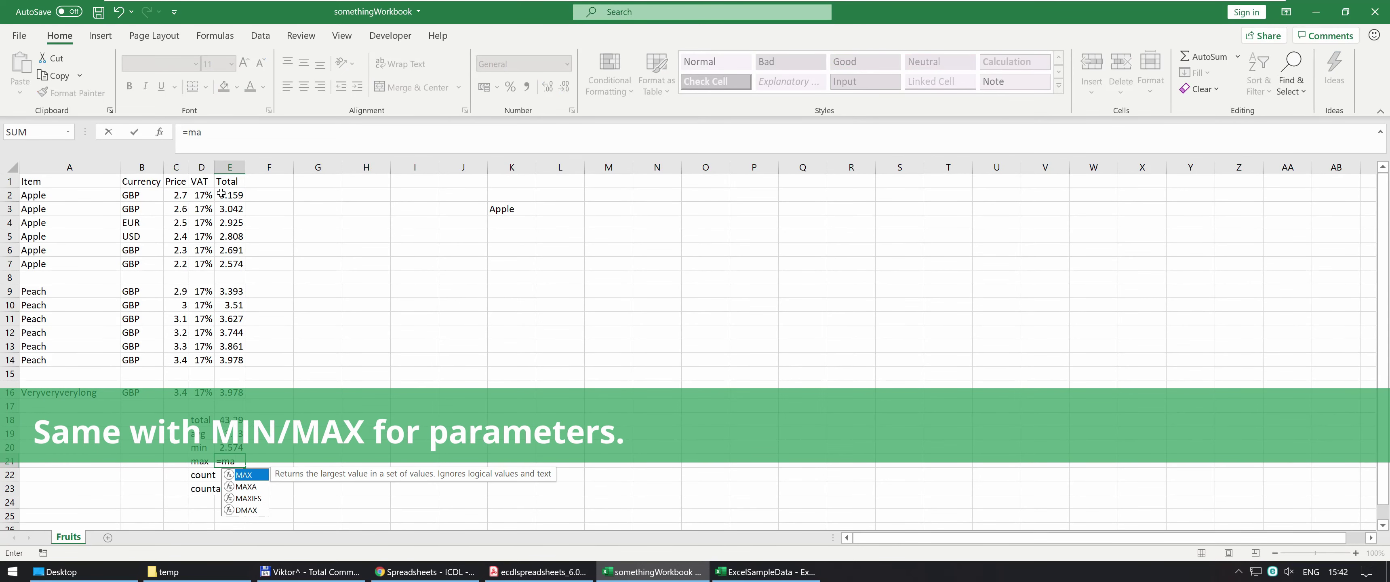
text(x)
key(Tab)
drag(234, 387, 223, 188)
key(Return)
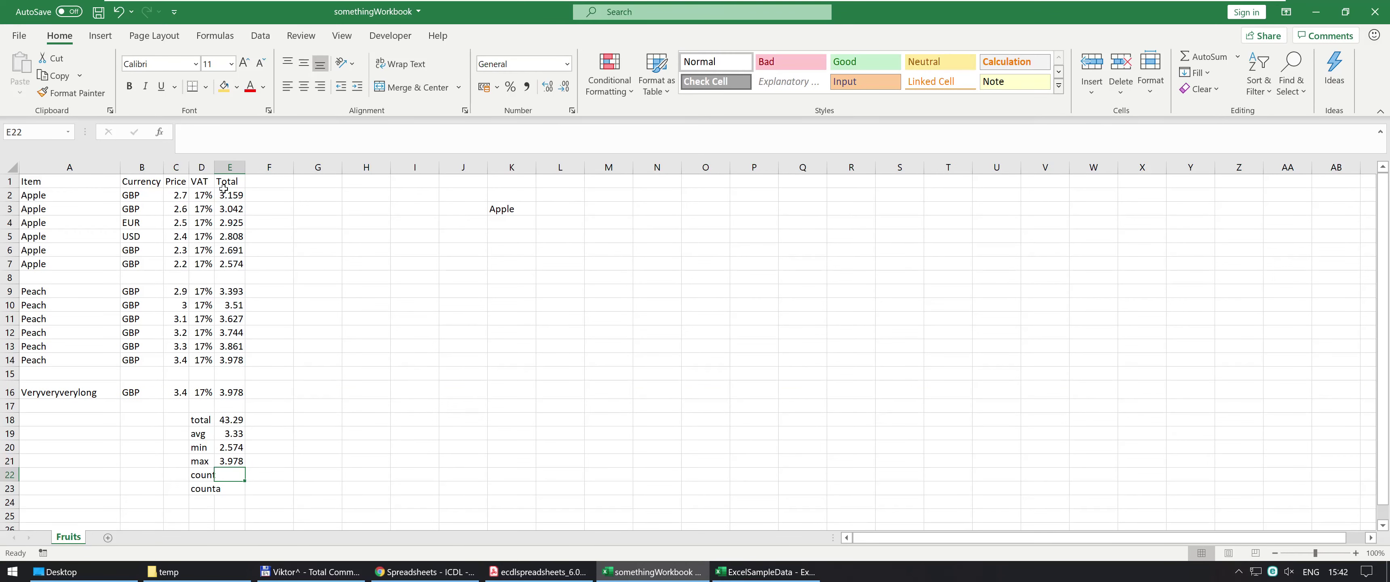
Auto-fit the width of column D and count the numbers of E2:E16 in E22 with the COUNT function
double_click(214, 167)
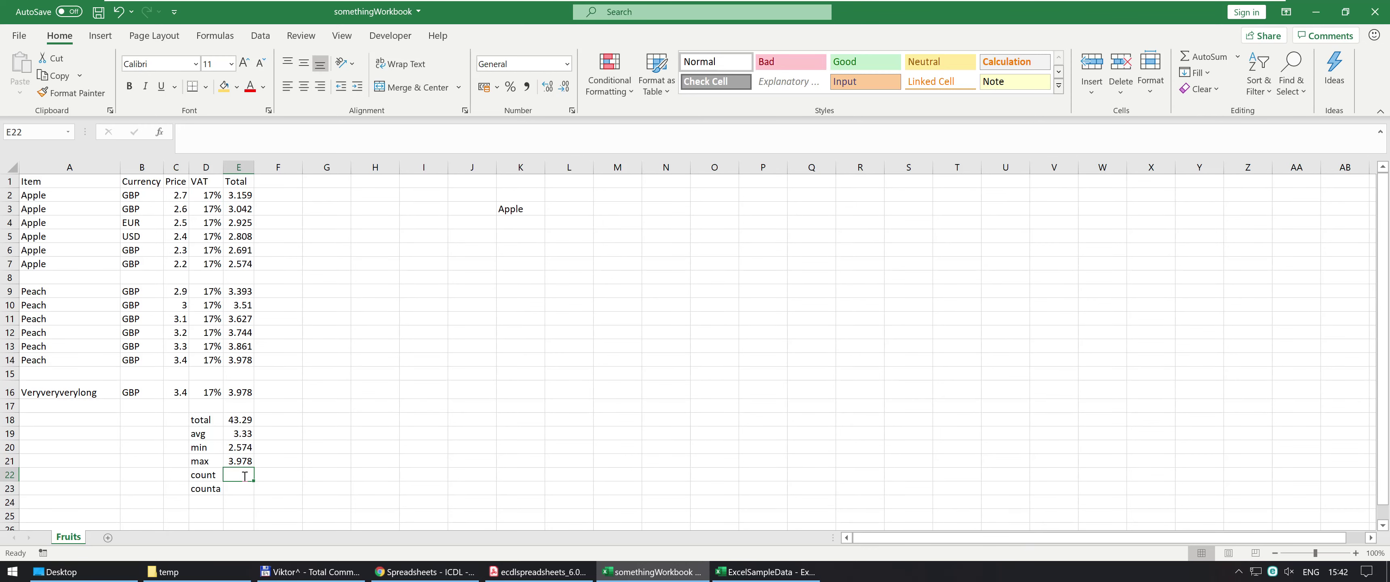
text(=)
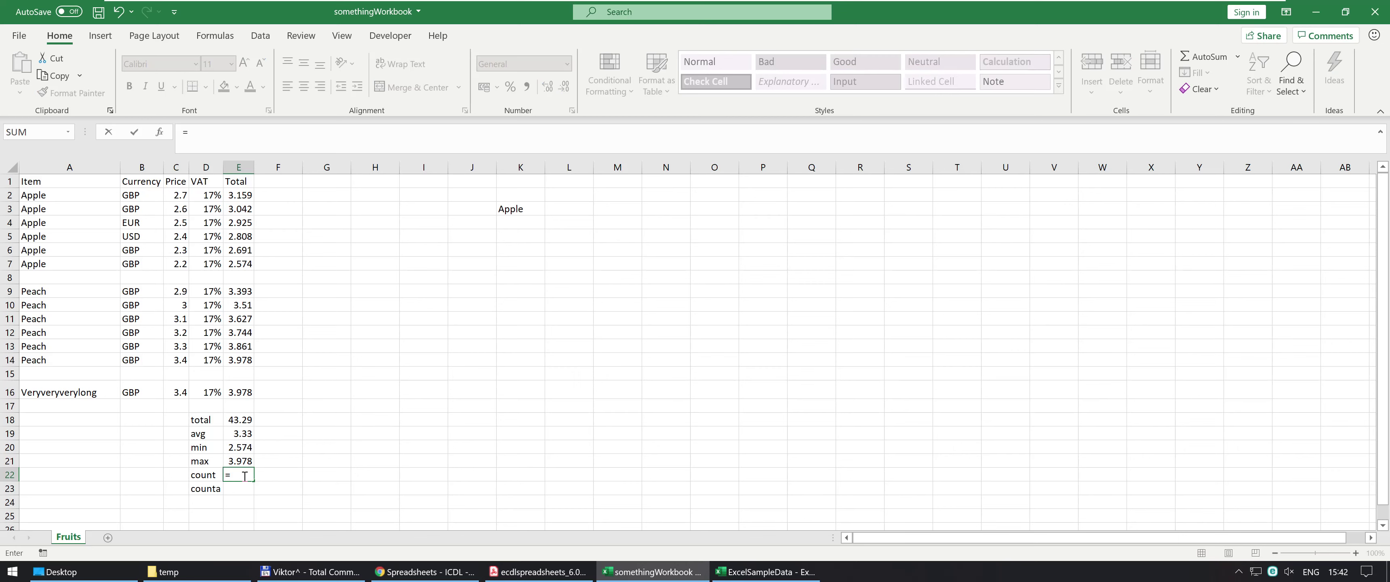
text(cou)
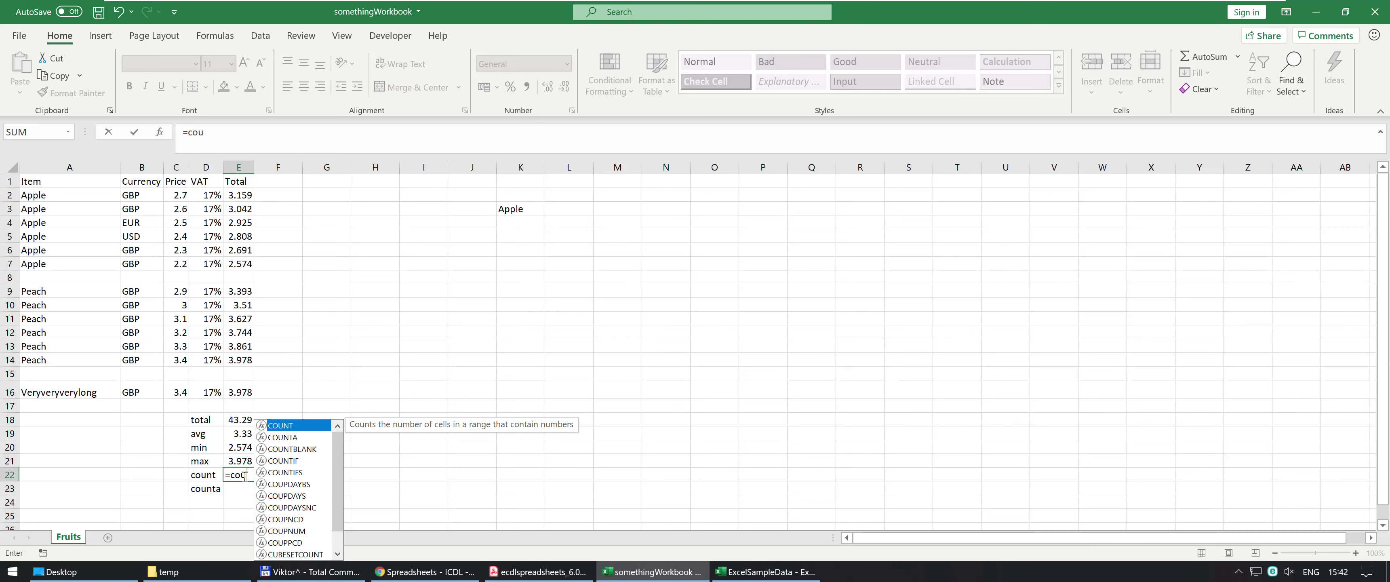
key(Tab)
drag(238, 392, 237, 193)
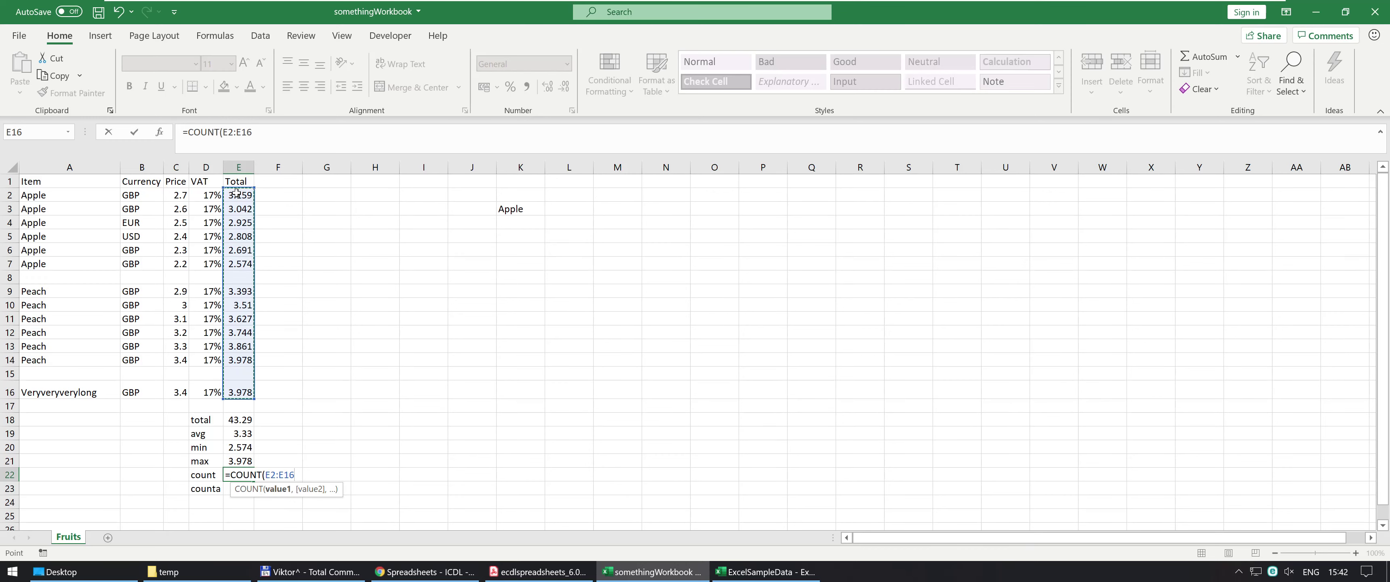
key(Return)
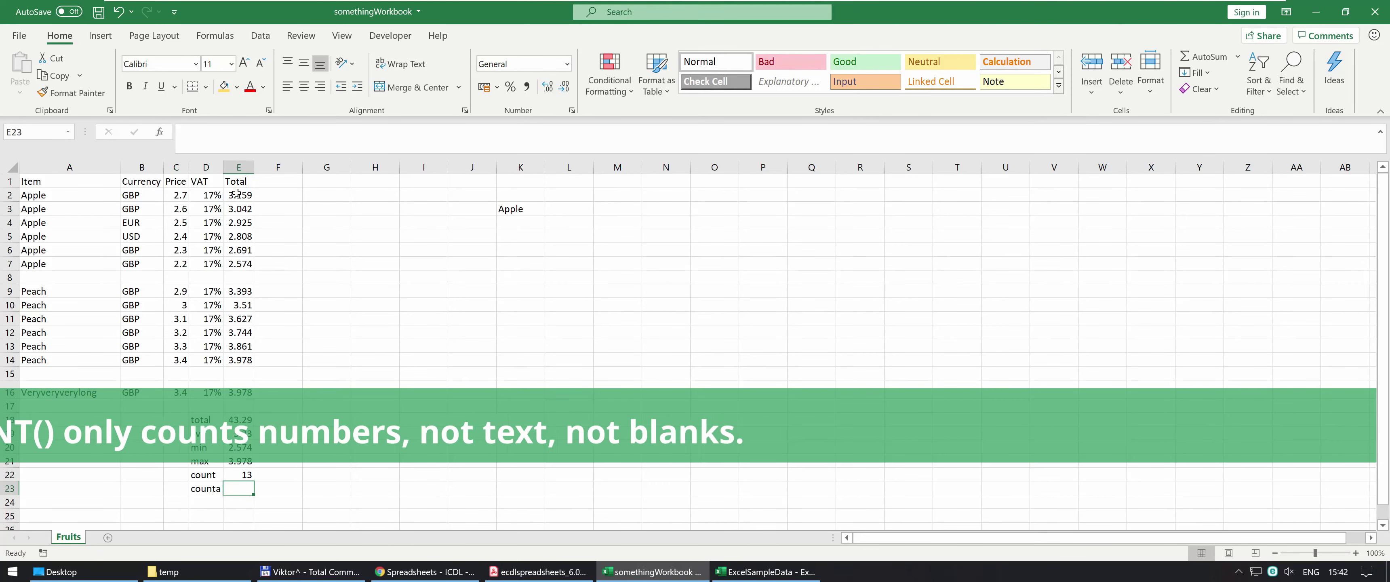
Count the non-empty cells of E2:E16 in E23 with the COUNTA function
text(=)
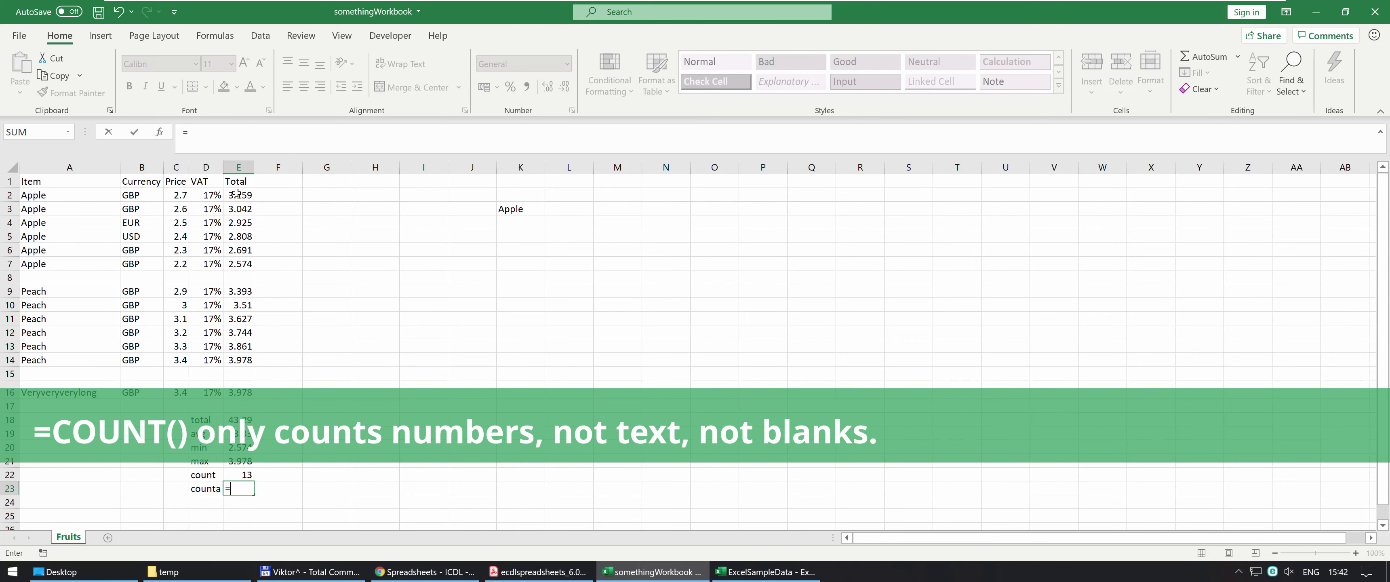
text(COUNTA()
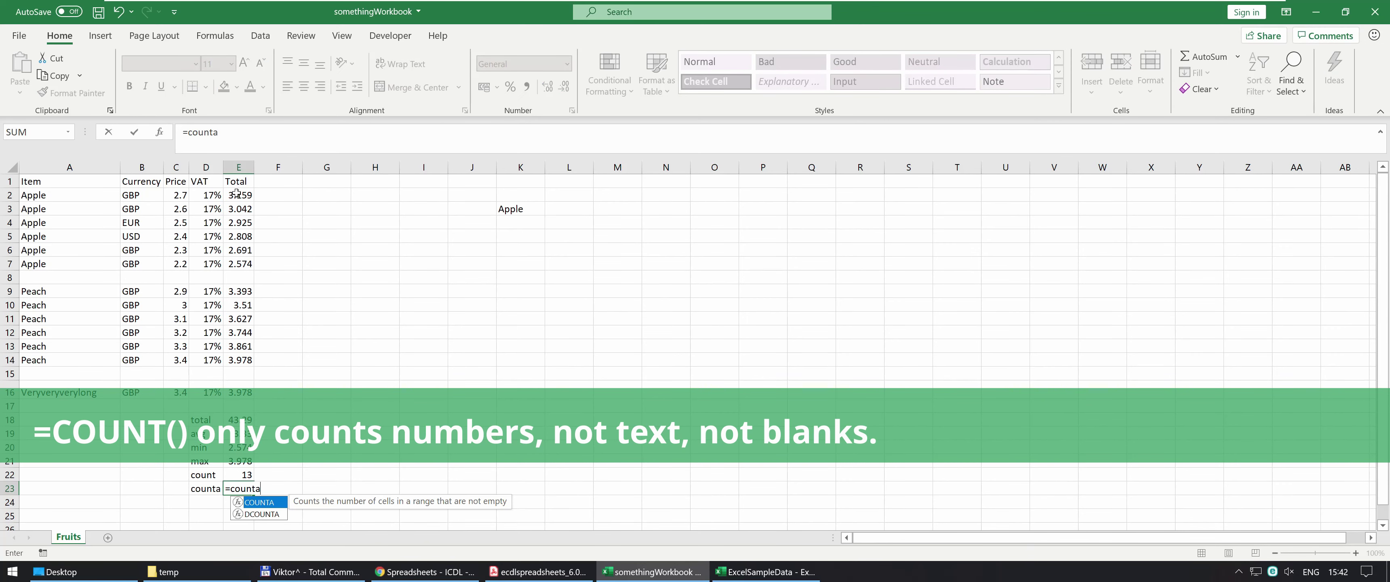
drag(244, 392, 225, 191)
key(ctrl+Return)
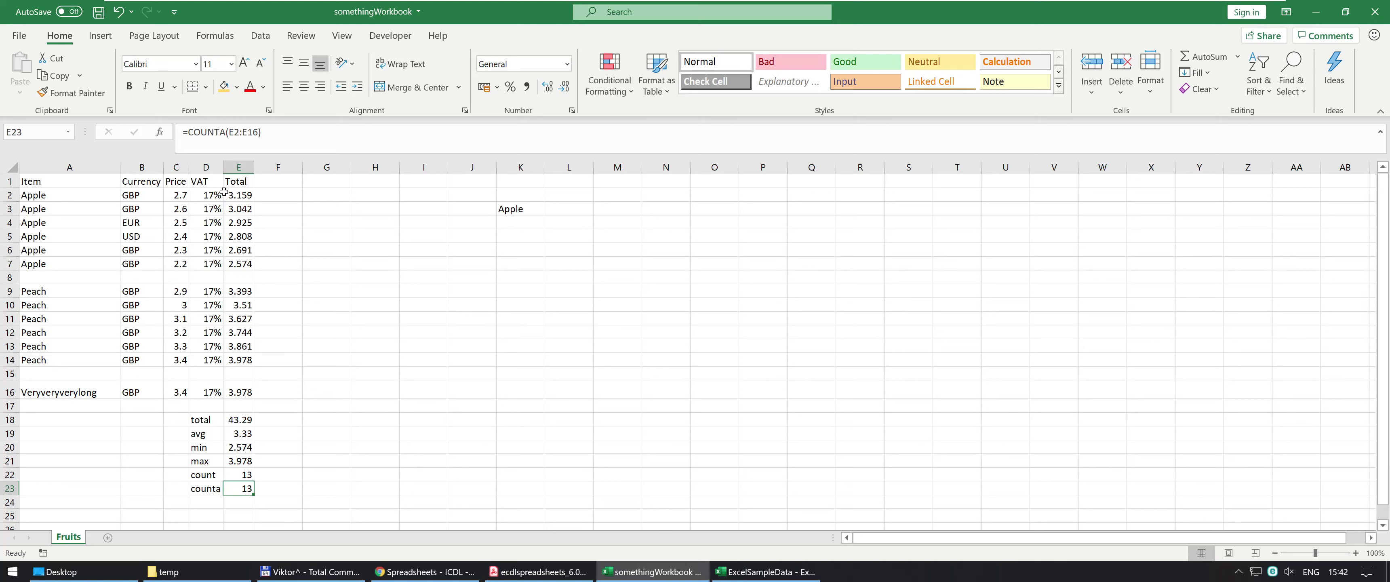
Count the numbers of the Item range A2:A16 in F22 with the COUNT function and check the formula
drag(66, 194, 42, 390)
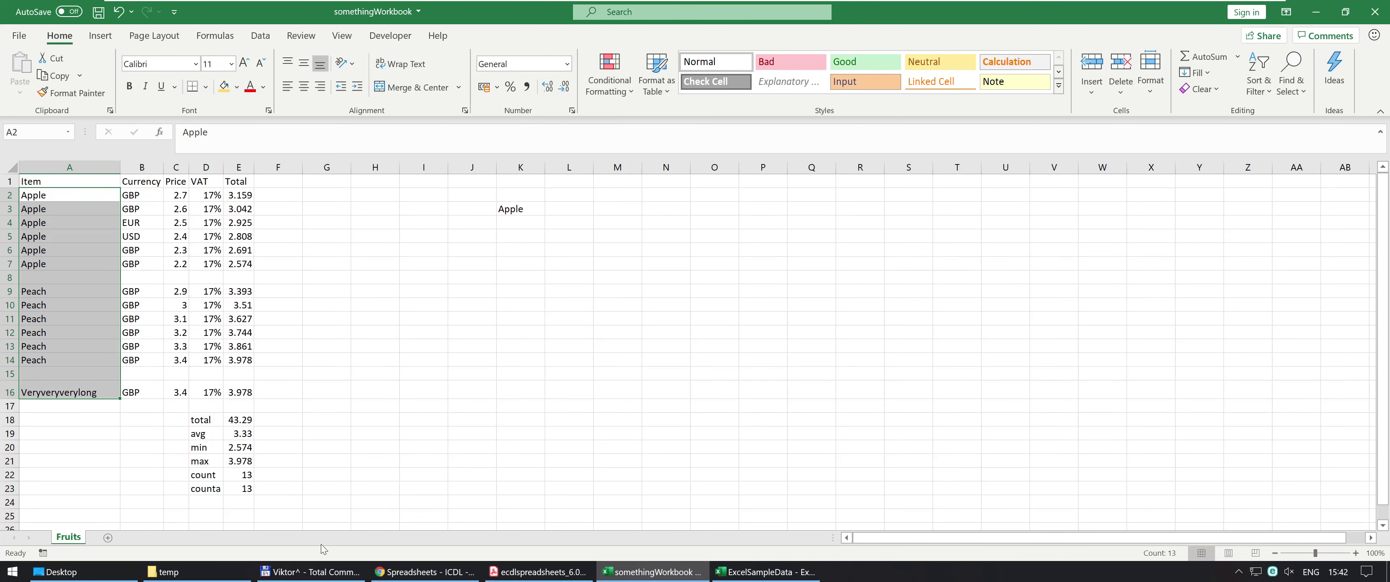
click(280, 476)
text(=coun)
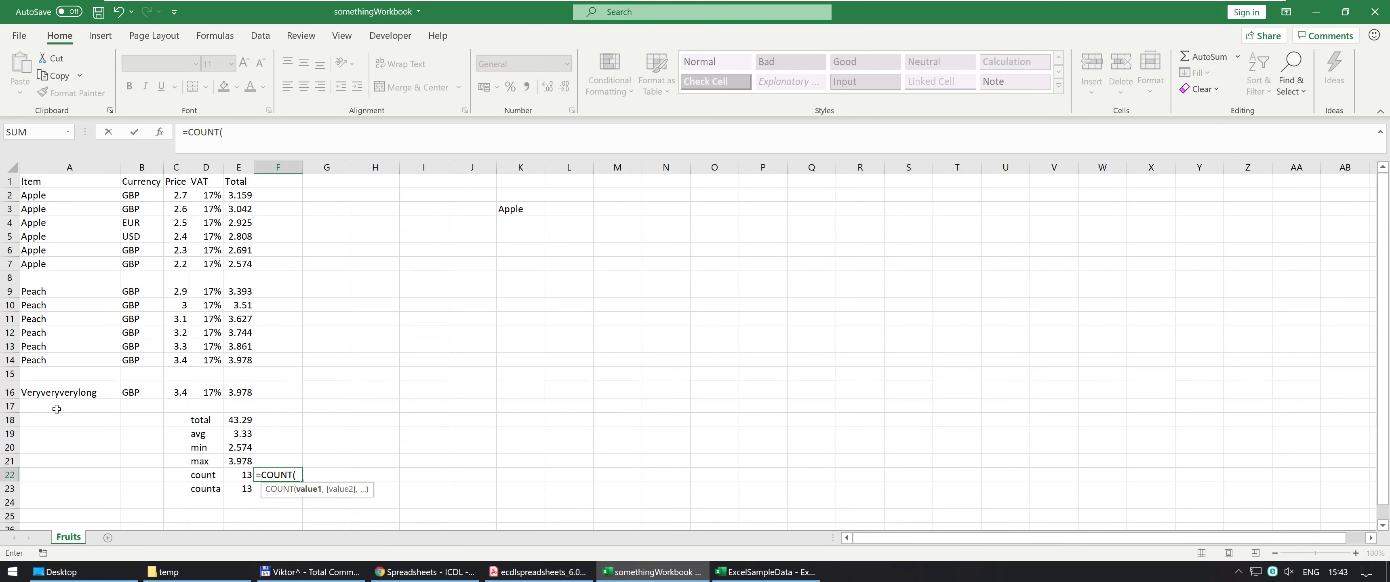
drag(29, 388, 39, 196)
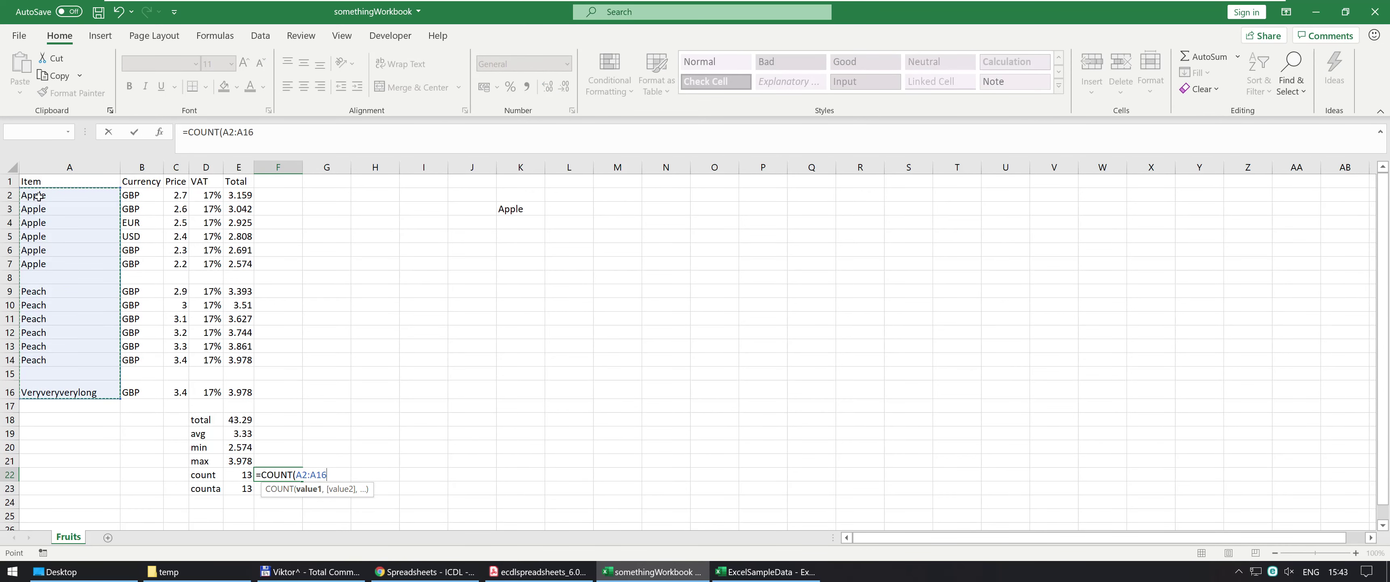
key(Return)
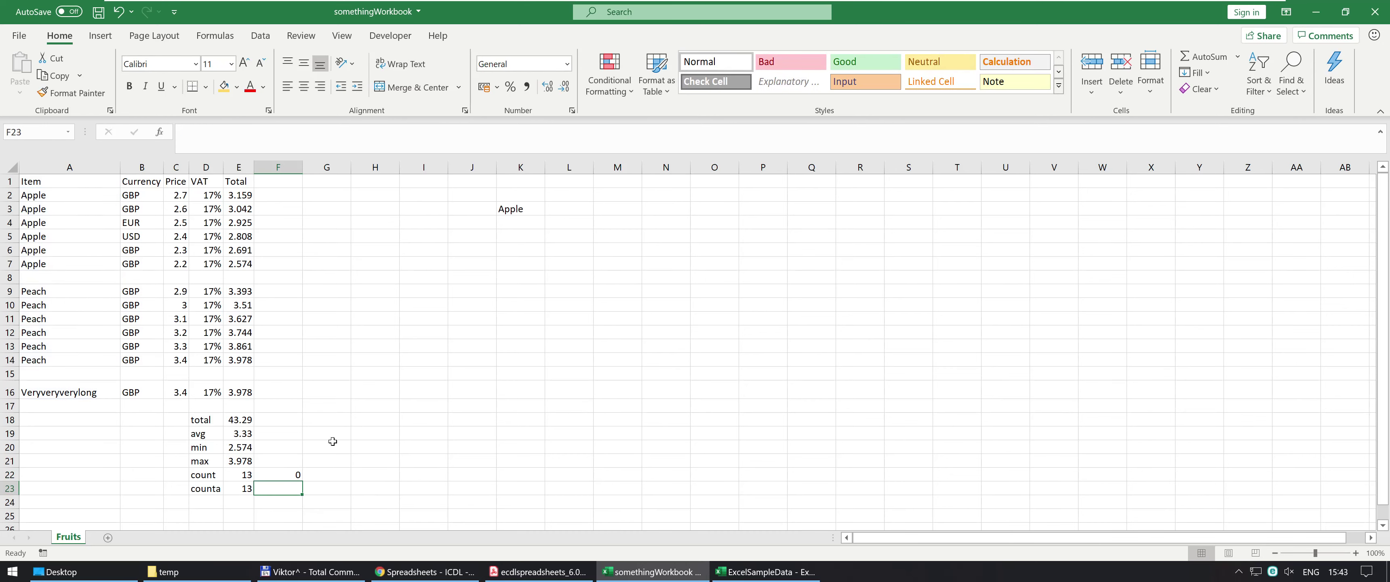
double_click(287, 473)
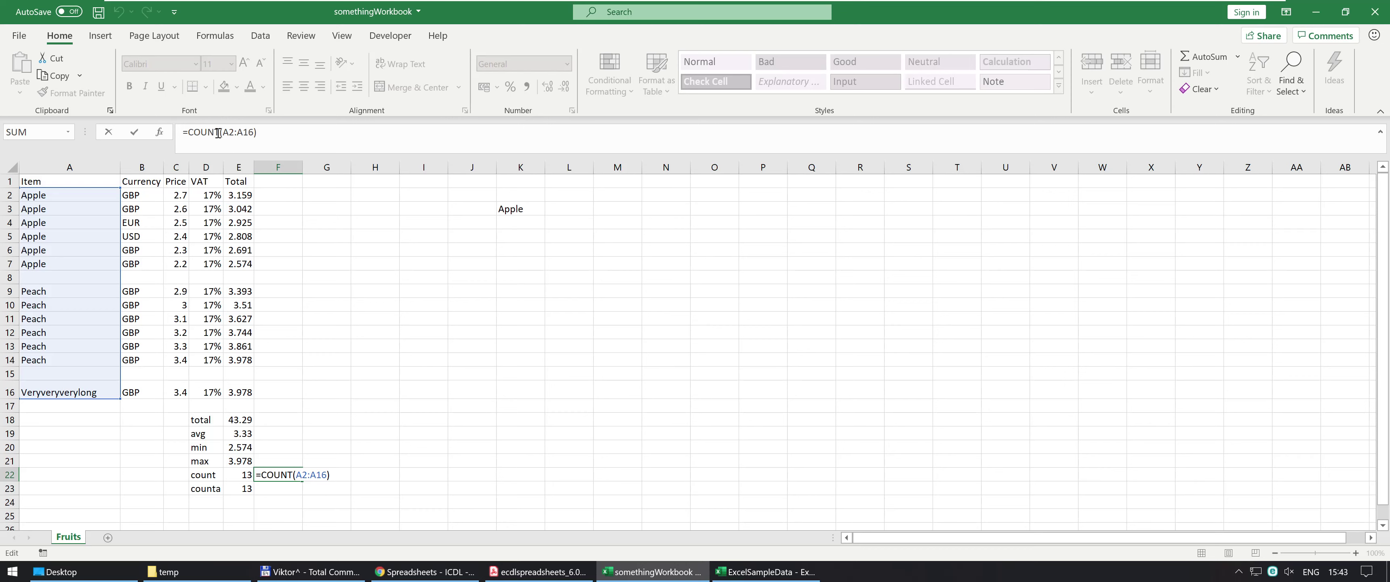
key(Escape)
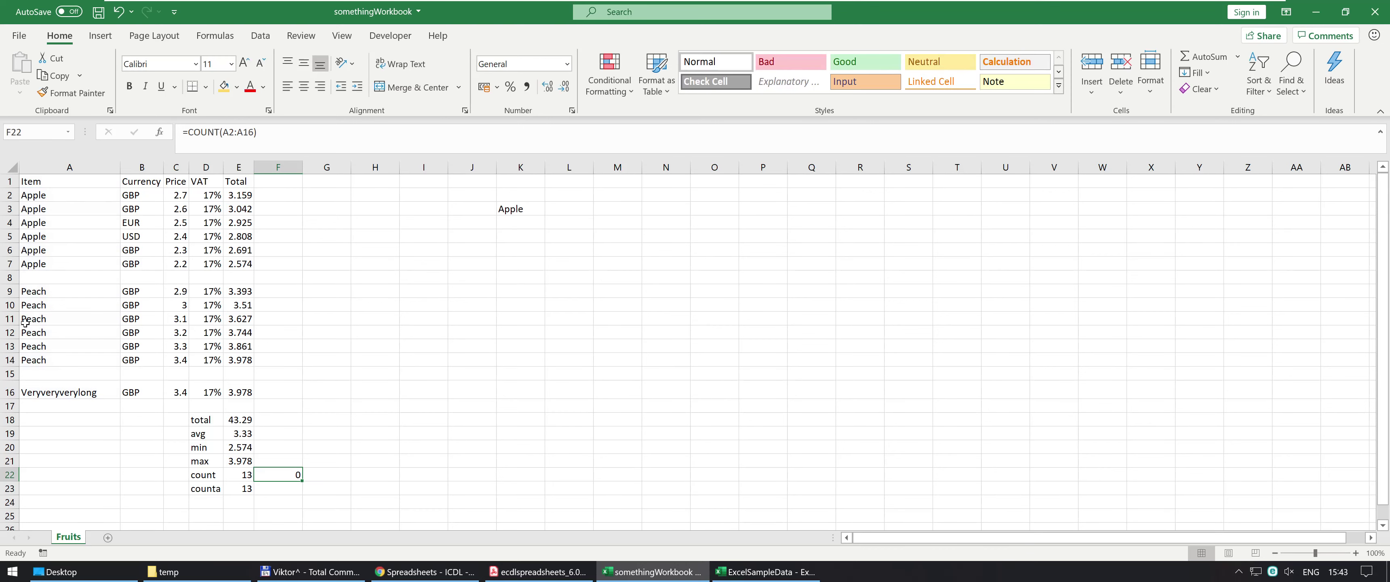
Test the COUNT formula by entering 1 in the blank cell A15 and replacing it with 2
click(47, 373)
text(1)
key(Return)
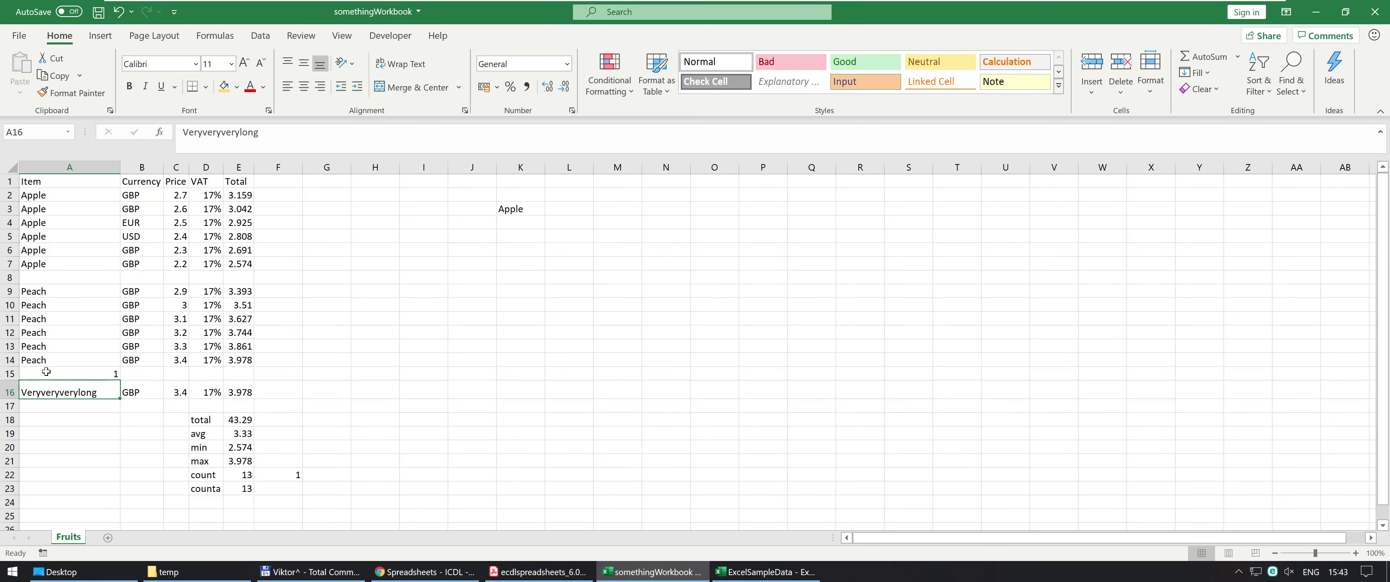
click(47, 372)
text(2)
key(Return)
click(71, 374)
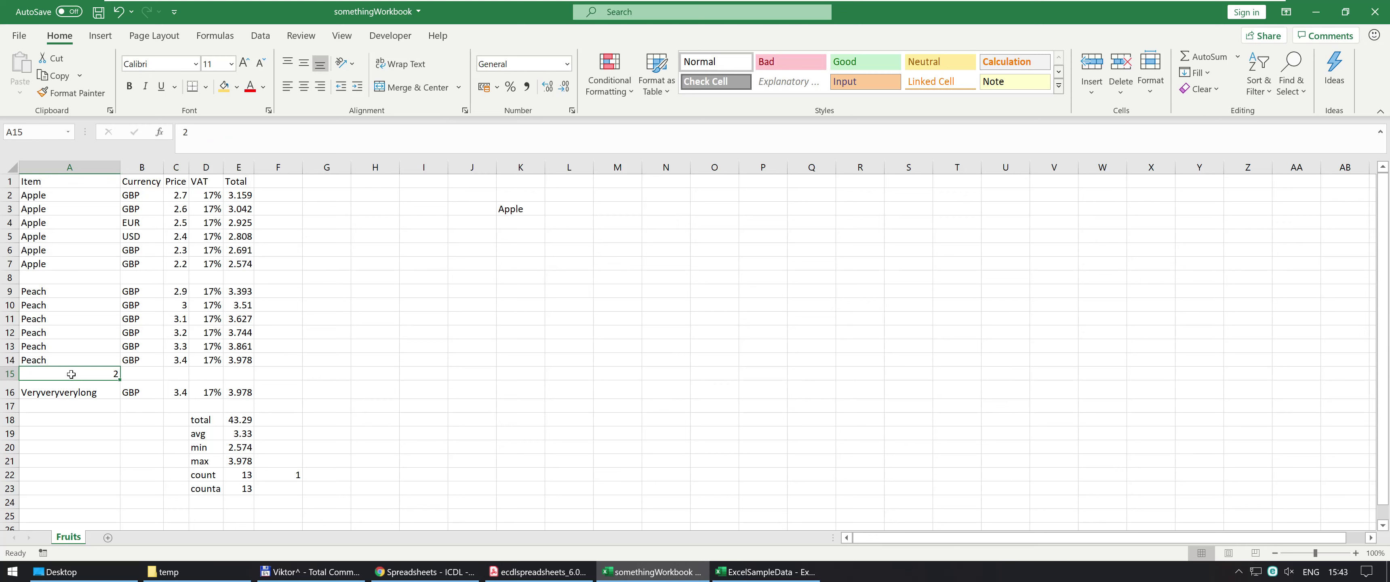
Count the non-empty cells of A2:A16 in F23 with the COUNTA function
click(292, 490)
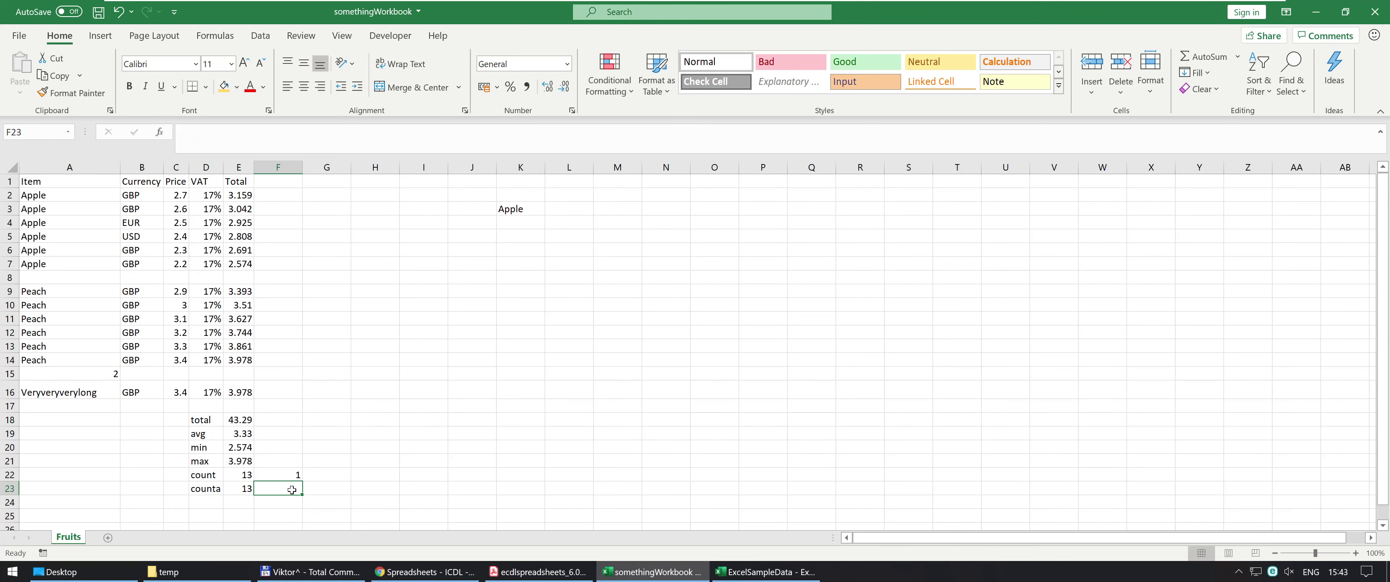
text(=COUNTA()
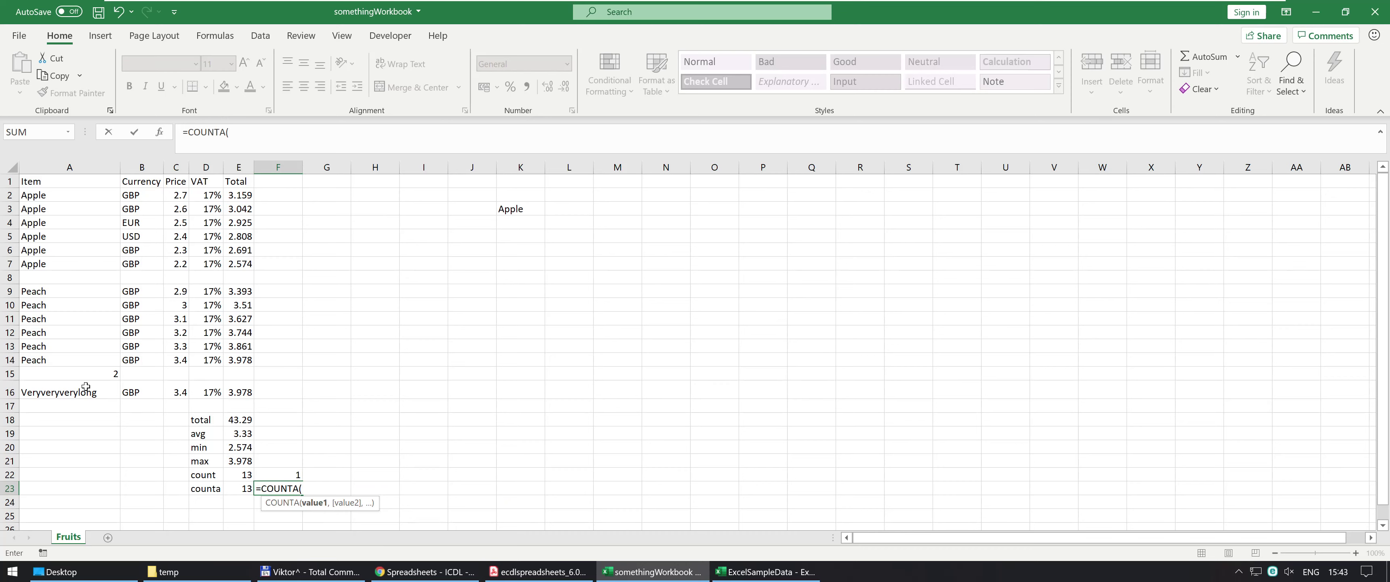
drag(85, 387, 35, 190)
key(Return)
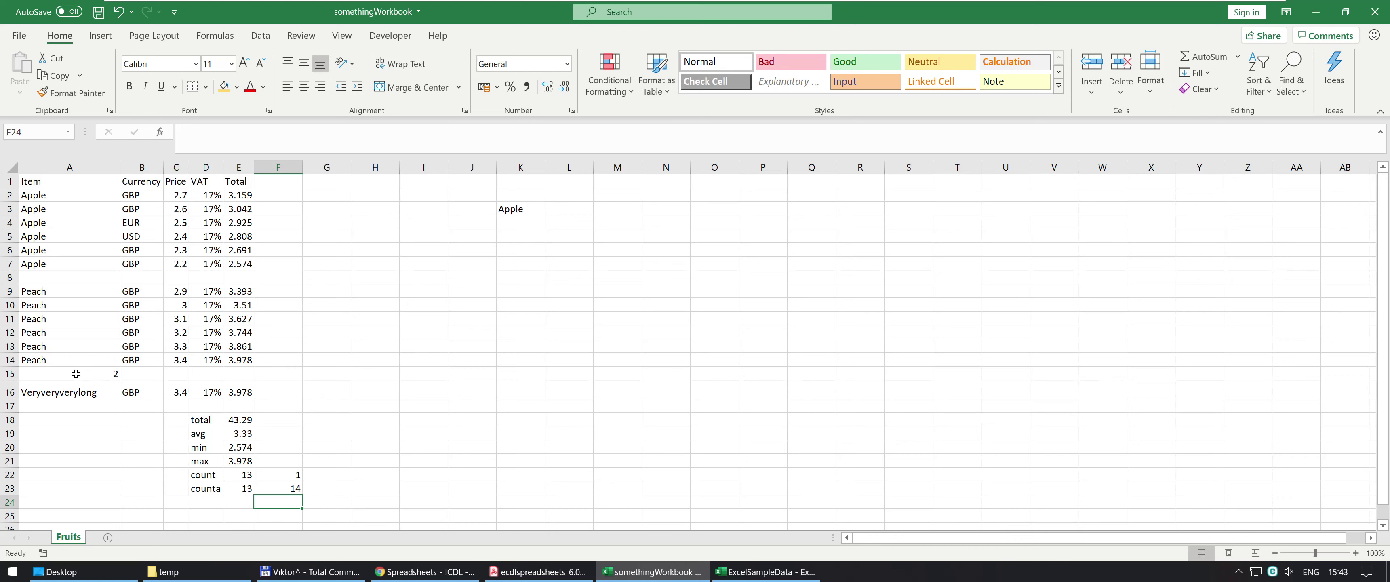
Check the range A2:A16 and its blank cell A8, and delete the test number from A15
drag(59, 198, 37, 393)
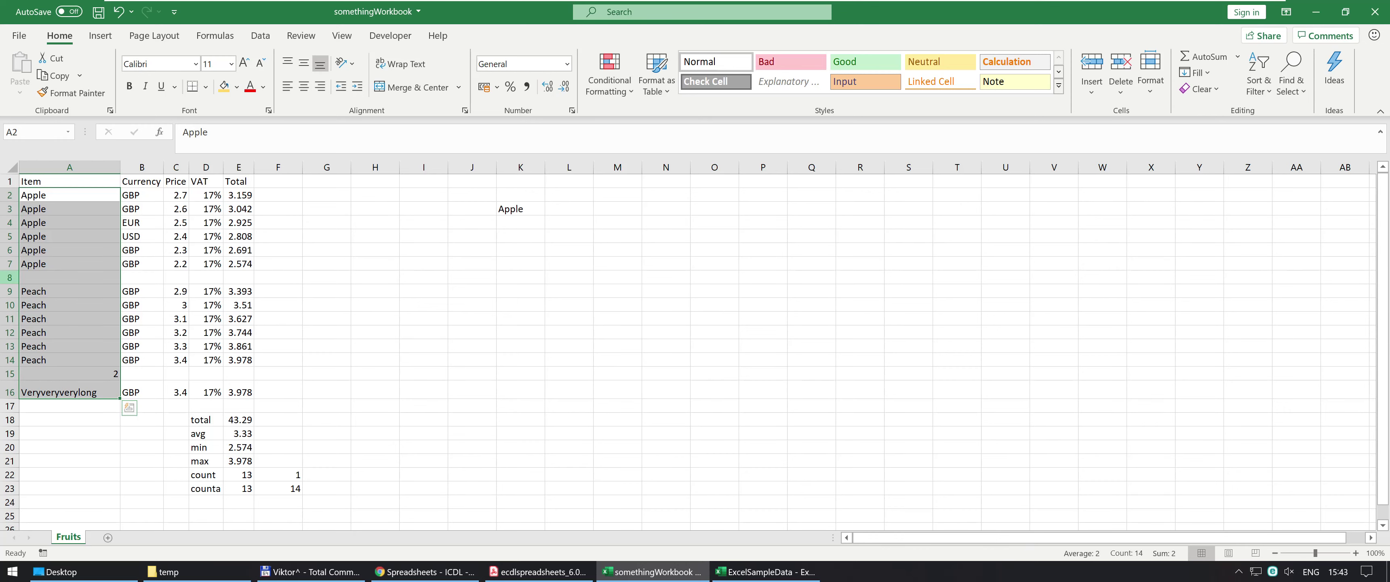
click(71, 277)
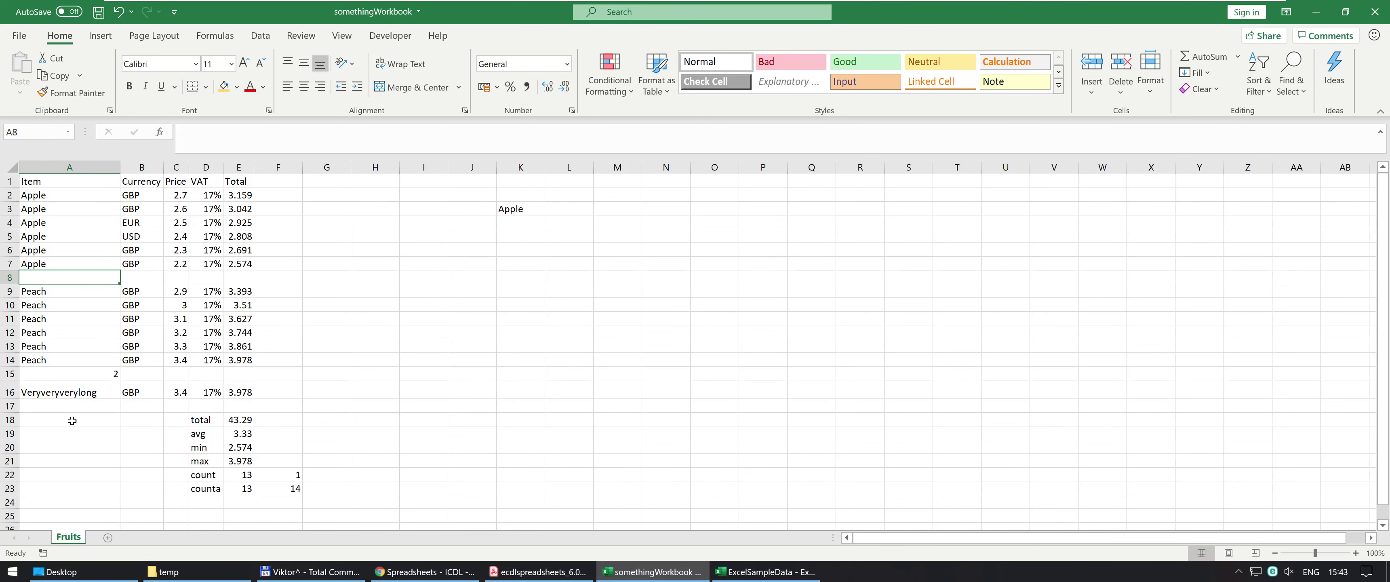
click(67, 373)
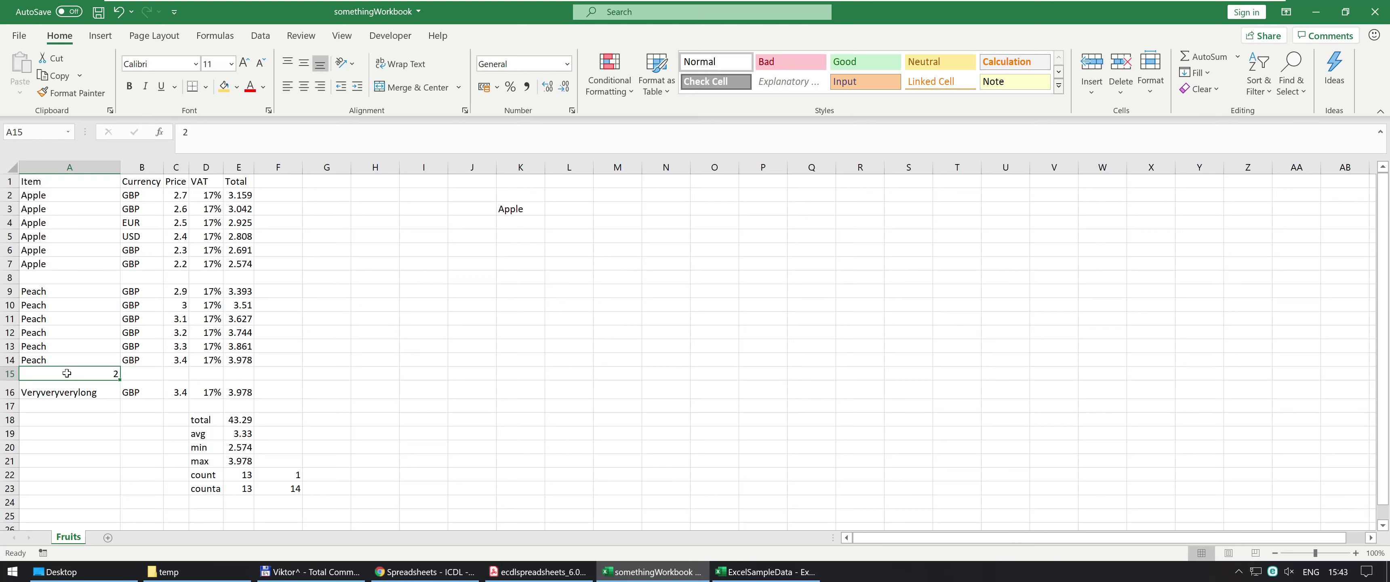
key(Delete)
Select the COUNT and COUNTA results in F22:F23 and switch to the ecdlspreadsheets_6.01.pdf syllabus in Adobe Acrobat Reader
drag(290, 473, 288, 488)
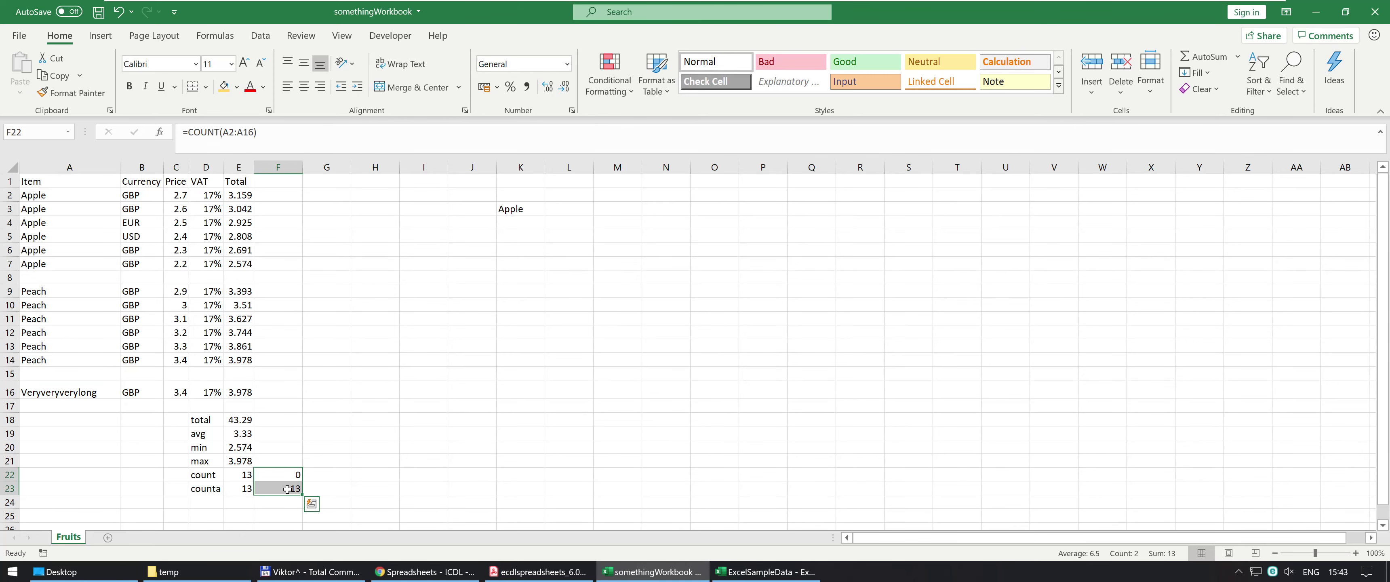
key(alt+Tab)
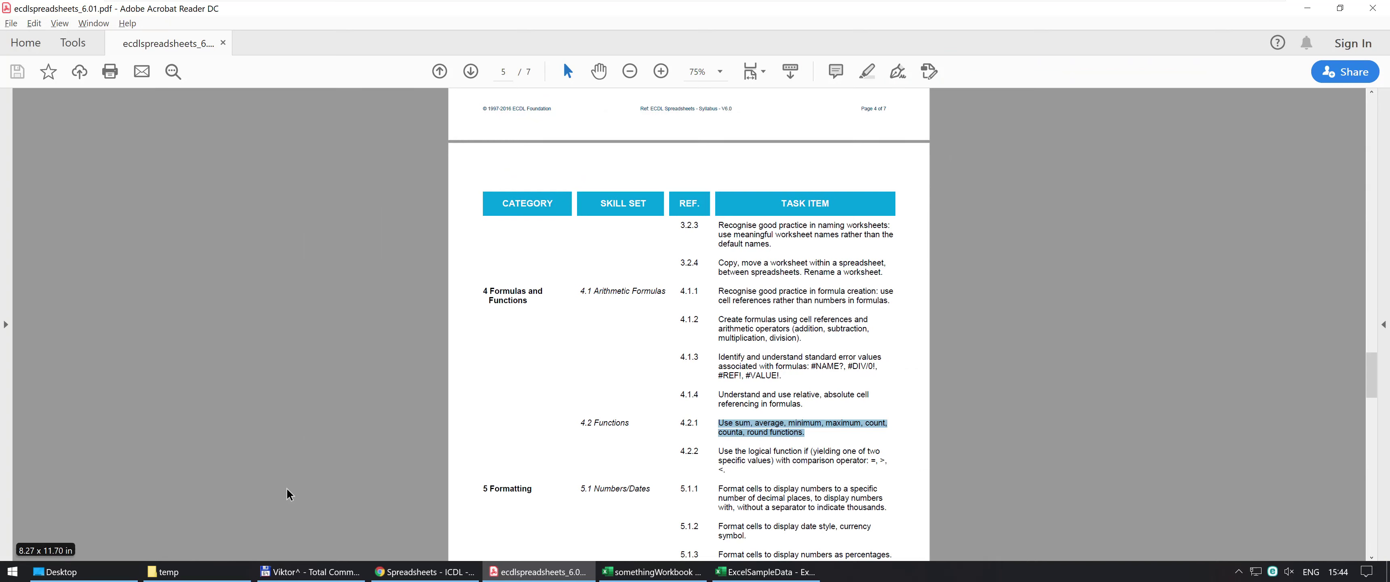